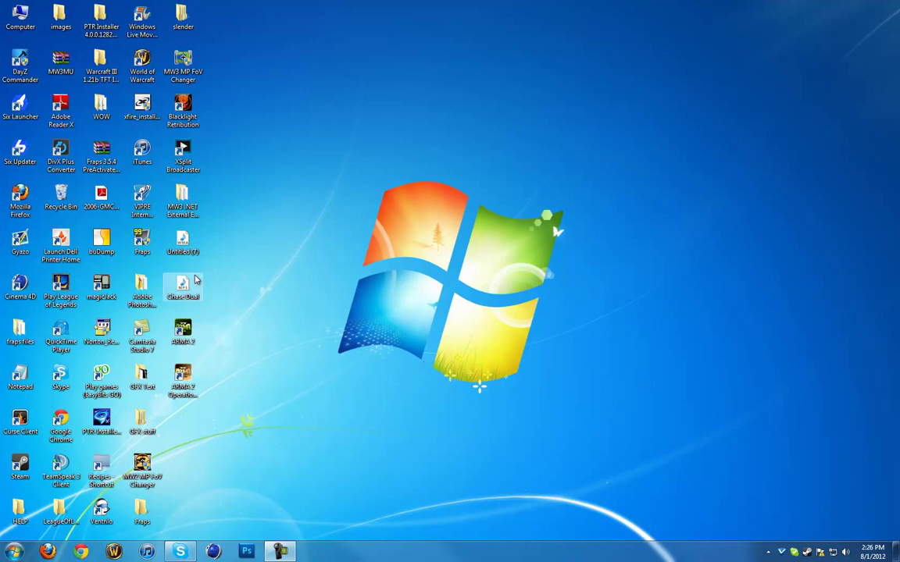
- Start Steam and open the ARMA II: Combined Operations store page after confirming the birth date
double_click(20, 466)
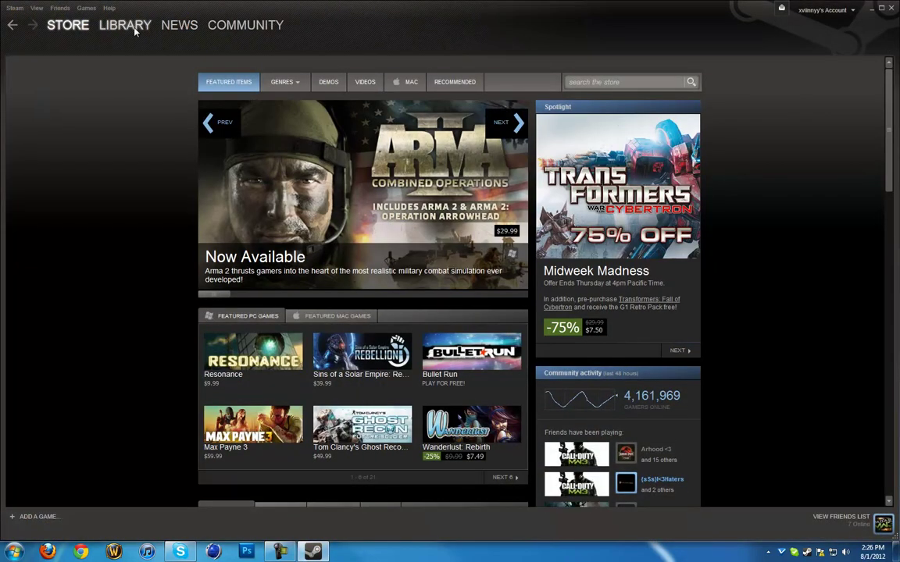
left_click(125, 30)
left_click(57, 27)
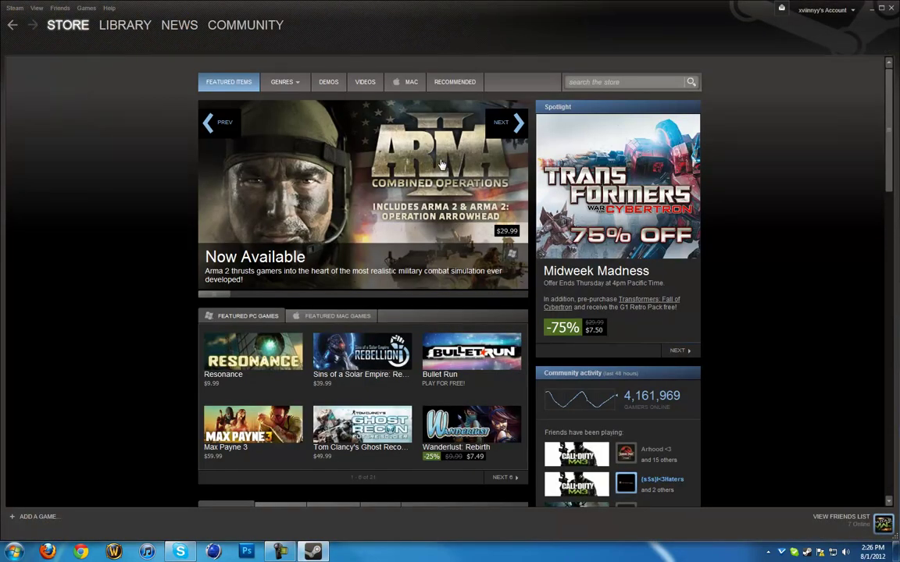
left_click(394, 152)
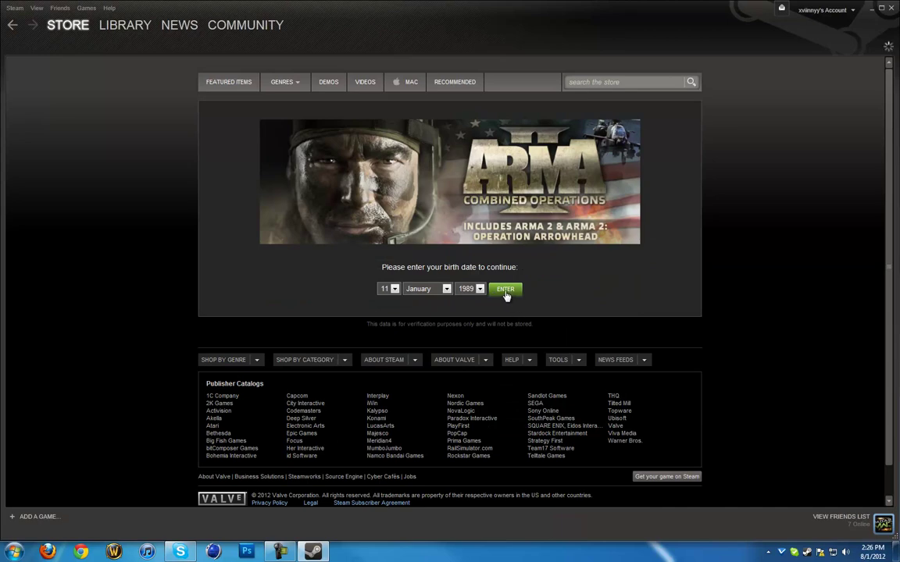
left_click(505, 291)
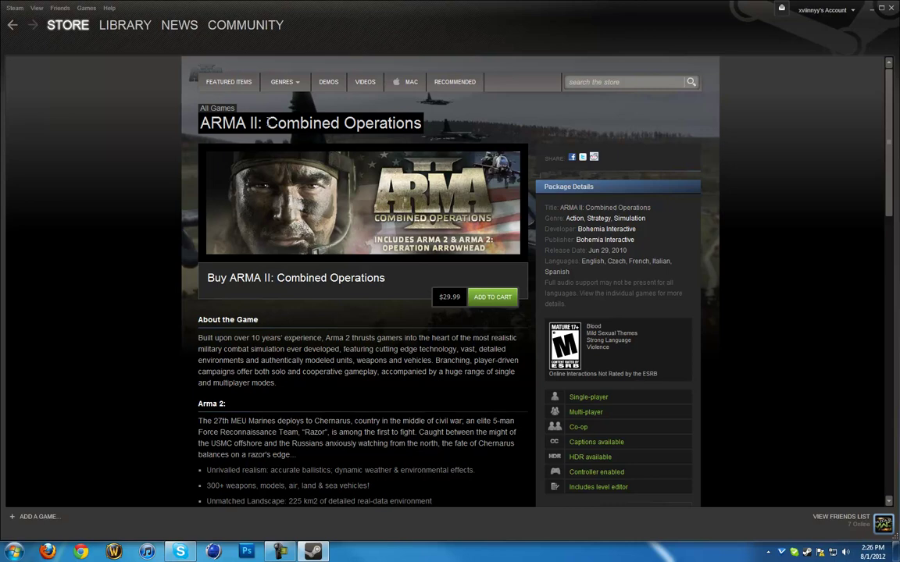
left_click_drag(267, 122, 421, 122)
left_click(428, 123)
- View the ARMA 2 and ARMA 2: Operation Arrowhead library entries, then close Steam
left_click(123, 27)
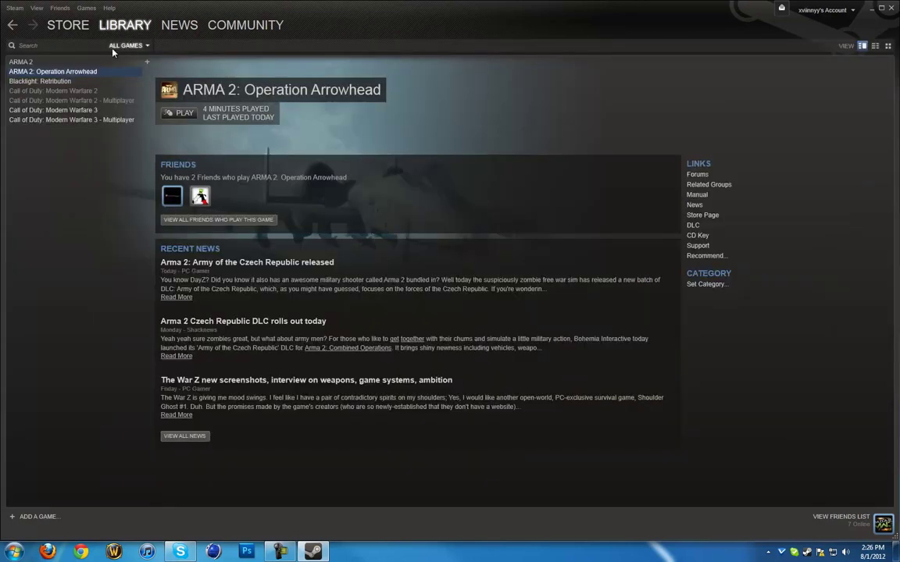
left_click(34, 62)
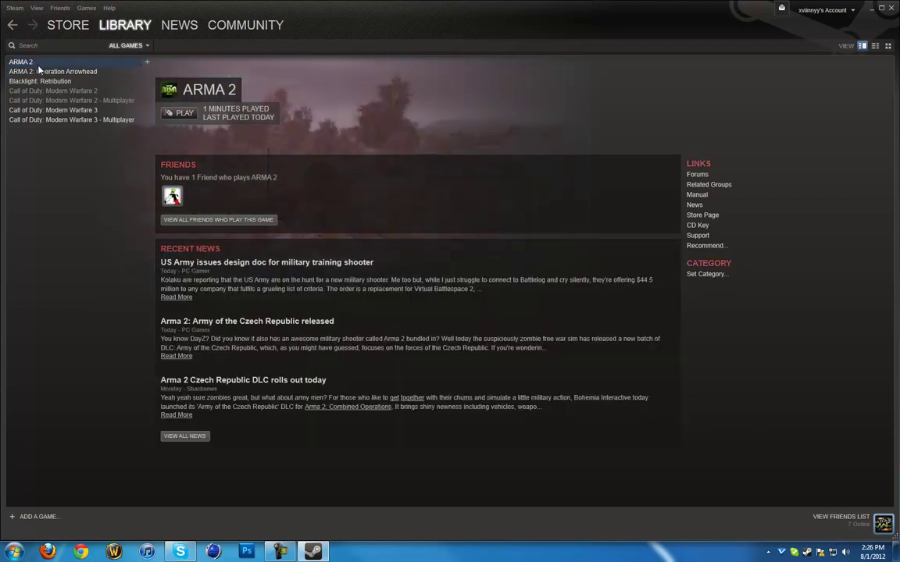
left_click(39, 71)
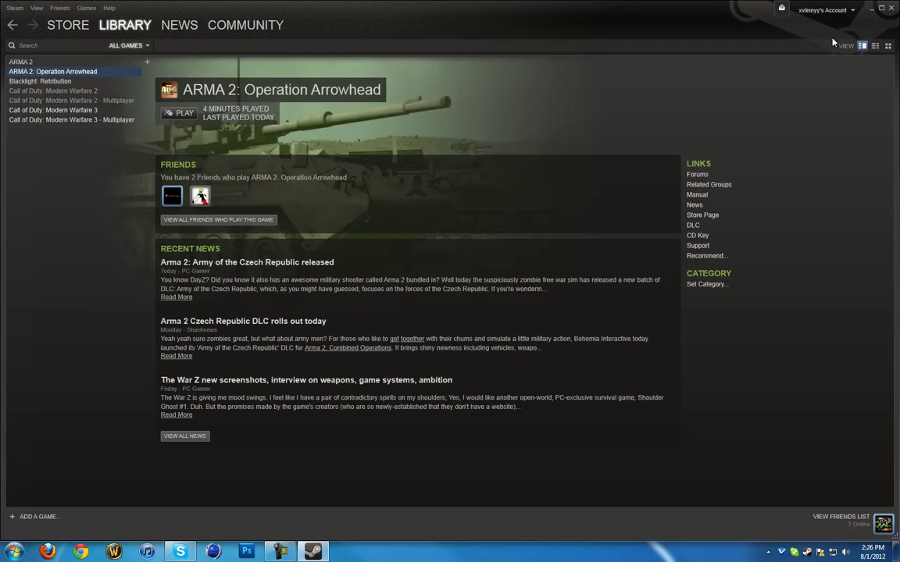
left_click(891, 8)
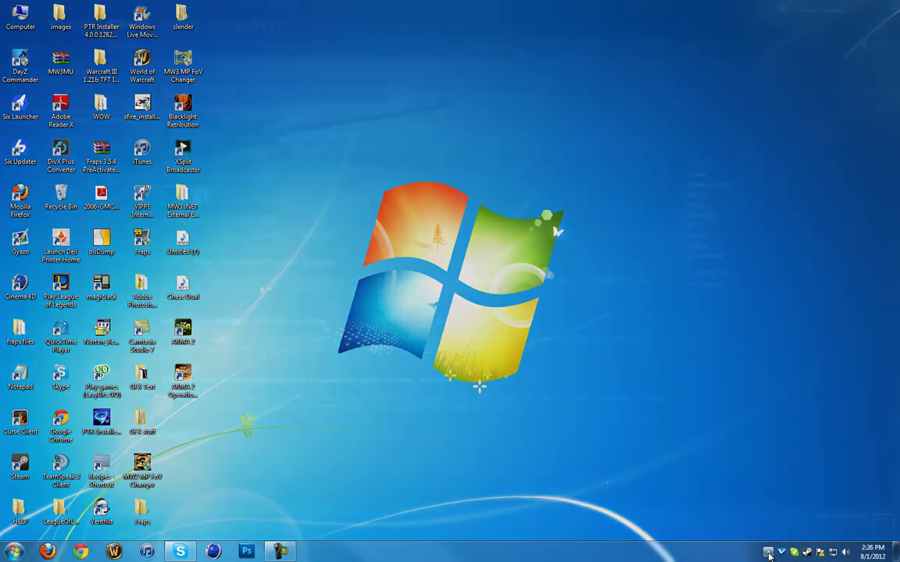
- Exit Steam from its tray icon, dismiss the shutdown notice, and relaunch it as administrator
left_click(767, 552)
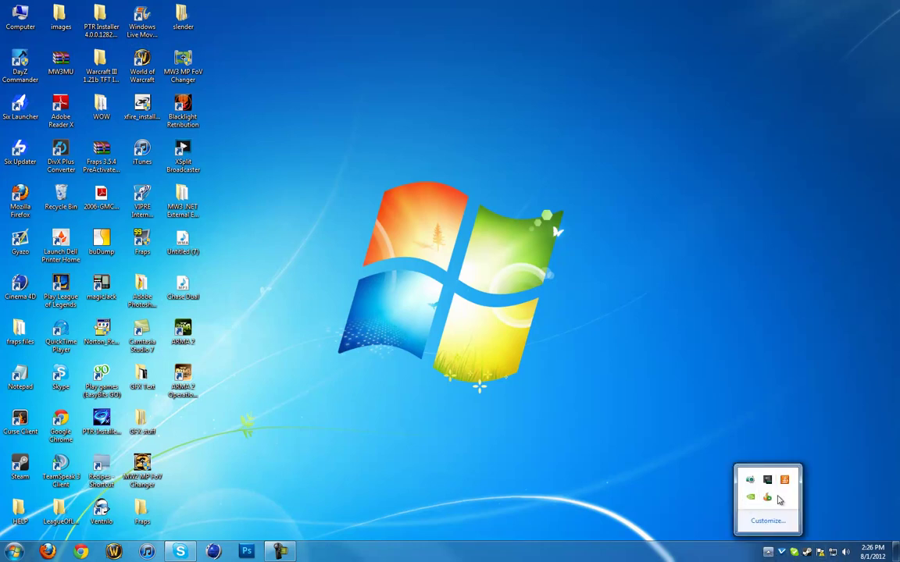
left_click(805, 552)
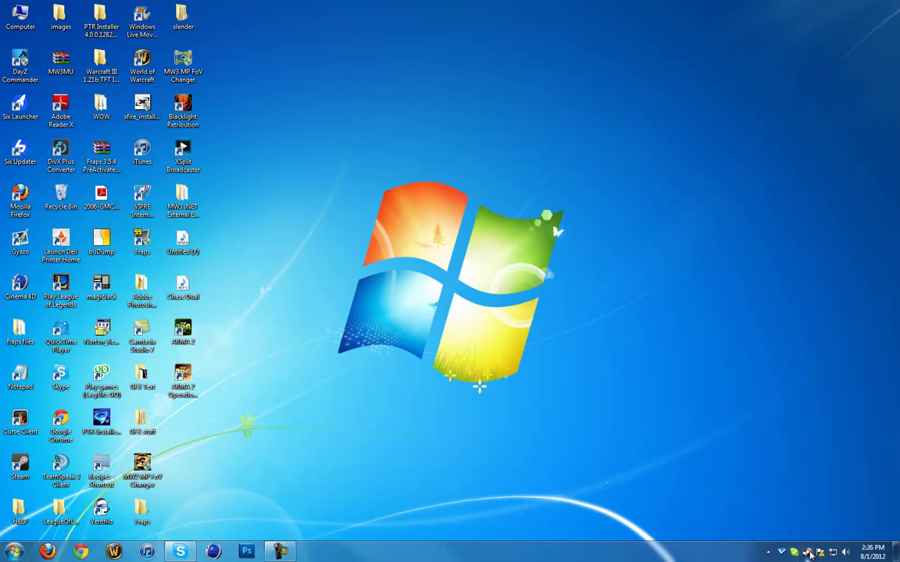
right_click(808, 552)
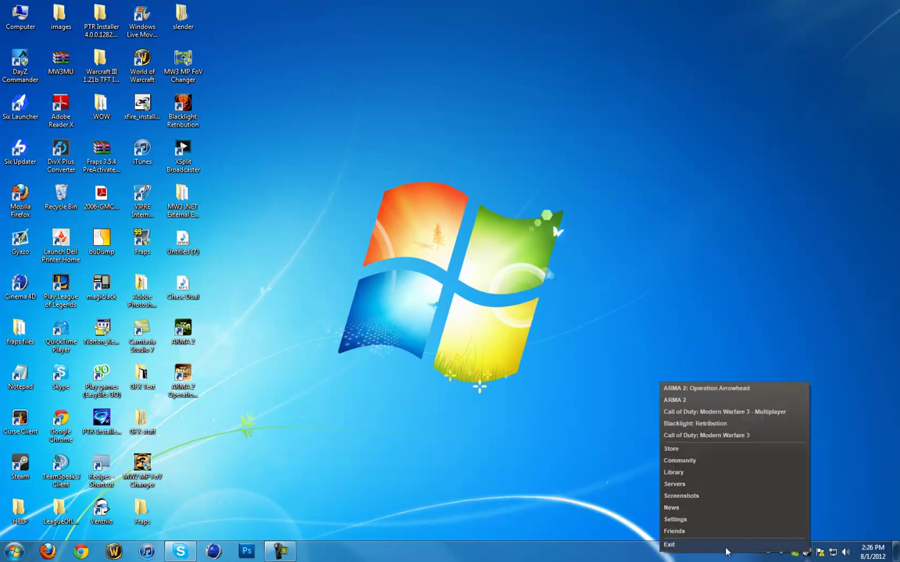
left_click(669, 544)
left_click(482, 287)
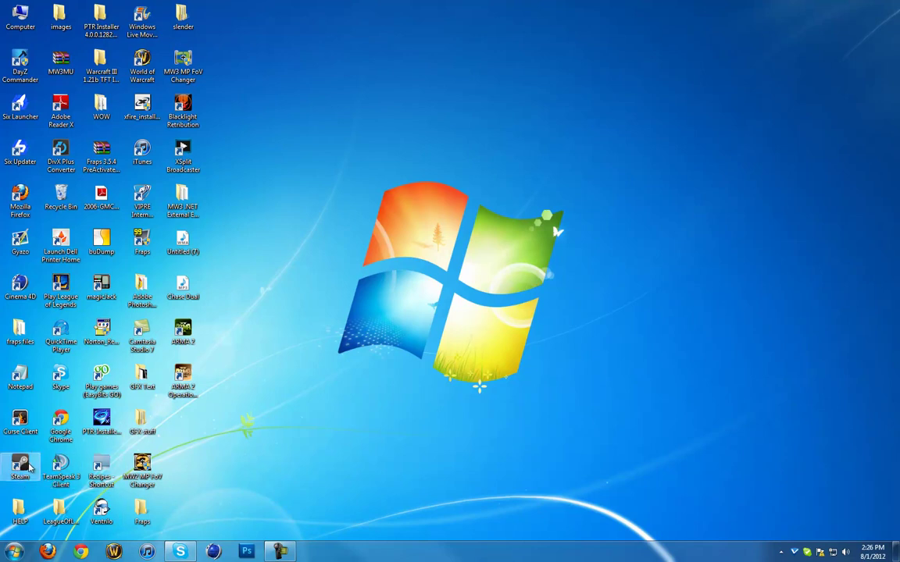
right_click(28, 463)
left_click(53, 256)
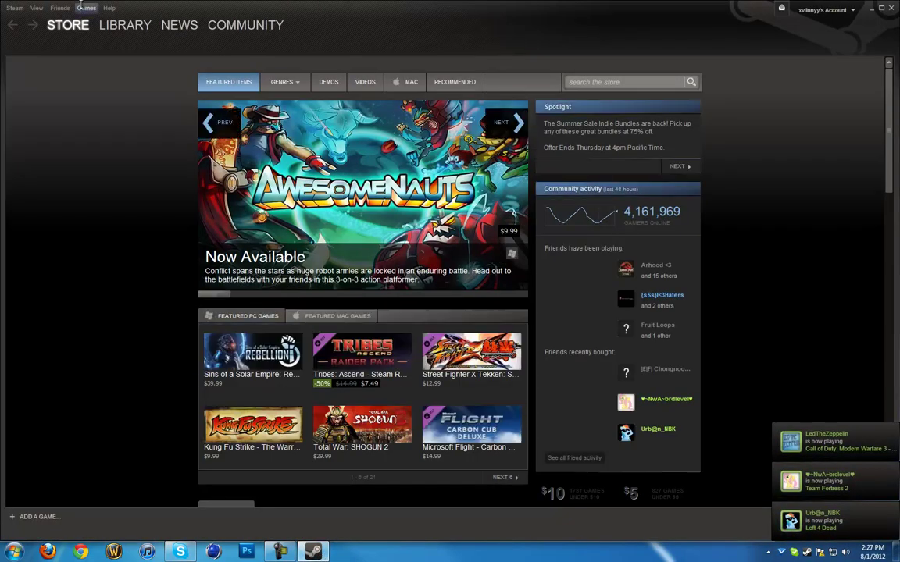
- Select ARMA 2 in the Steam library and play it with 'Launch in windowed mode'
left_click(125, 25)
left_click(68, 63)
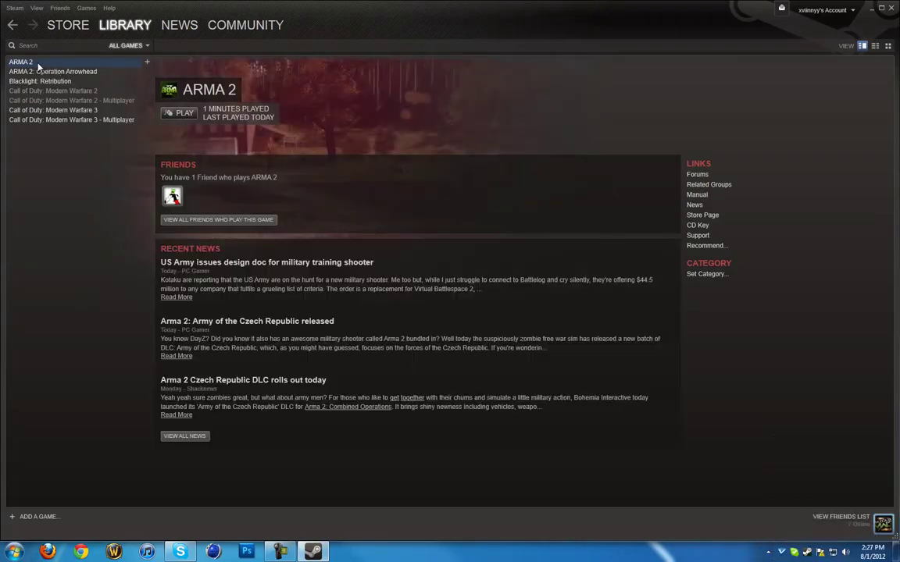
left_click(38, 71)
left_click(24, 62)
left_click(78, 73)
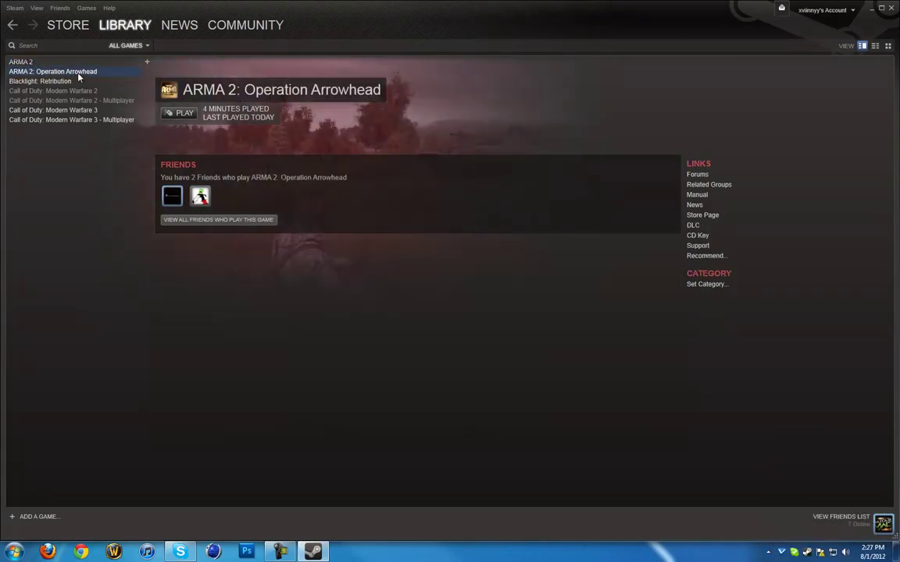
left_click(40, 60)
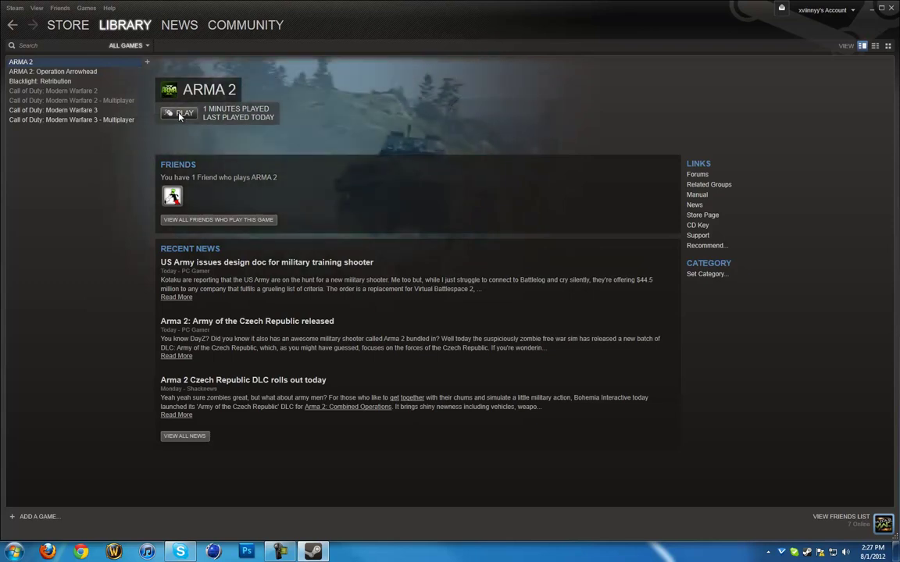
left_click(179, 114)
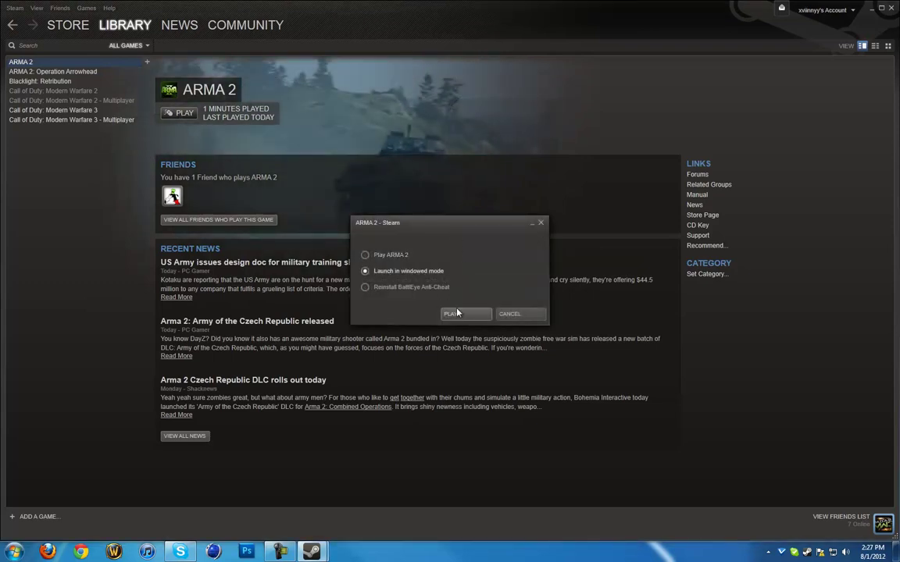
left_click(458, 313)
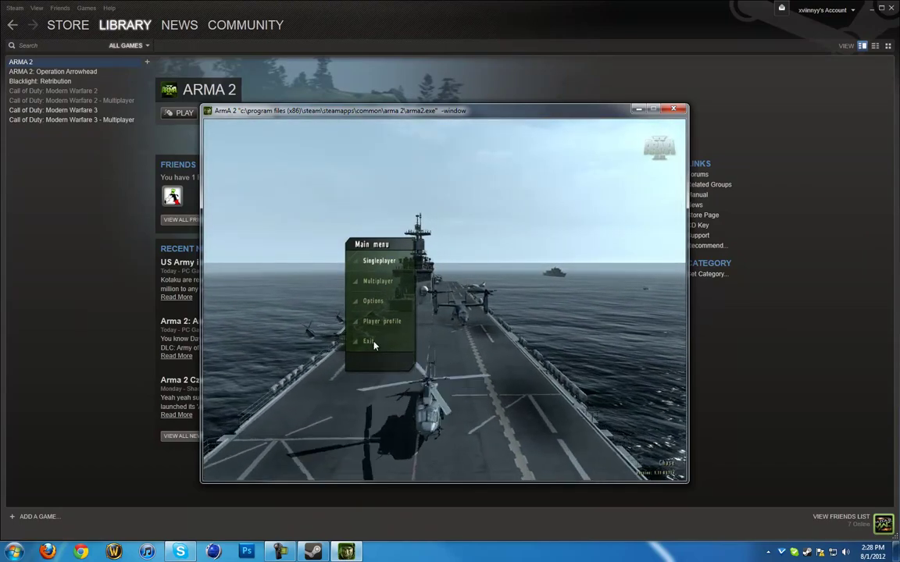
- Quit ARMA 2 and launch ARMA 2: Operation Arrowhead from the library
left_click(370, 343)
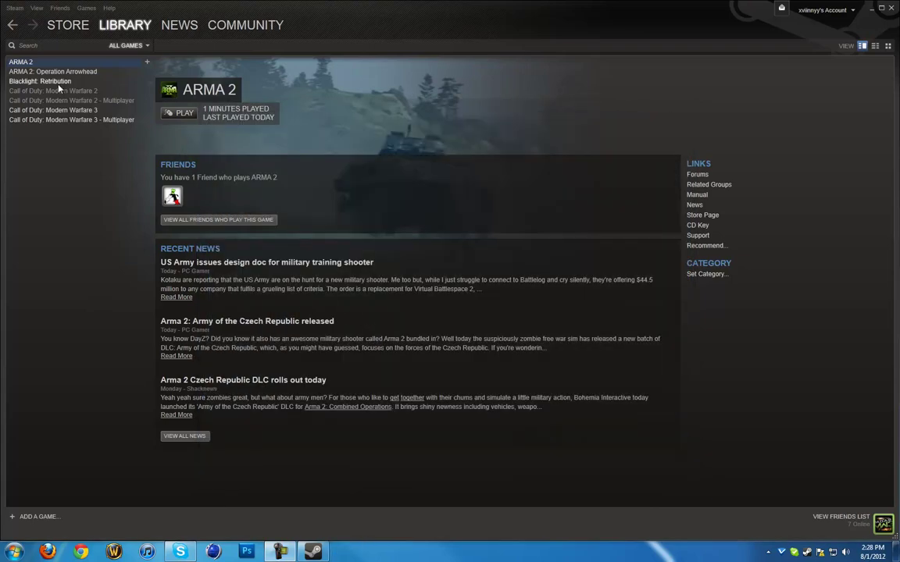
left_click(47, 71)
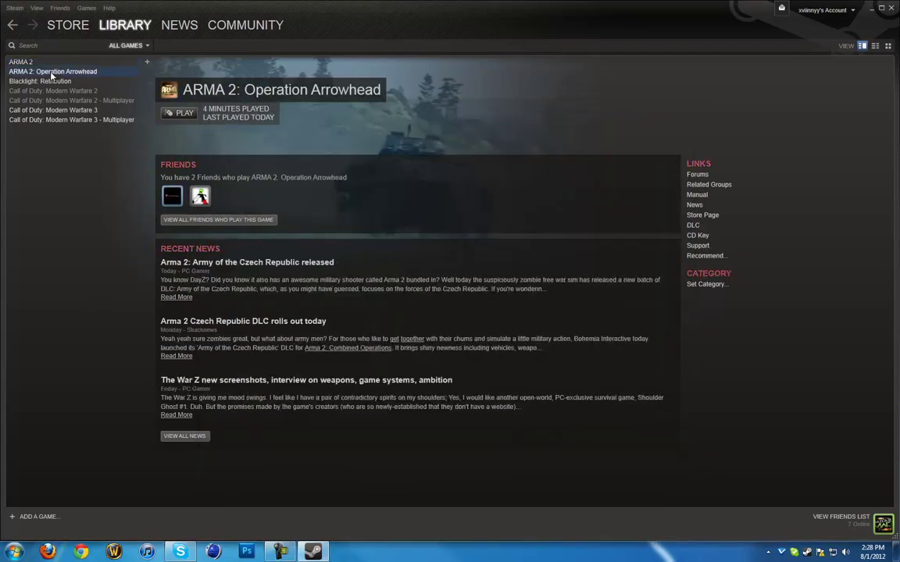
left_click(172, 114)
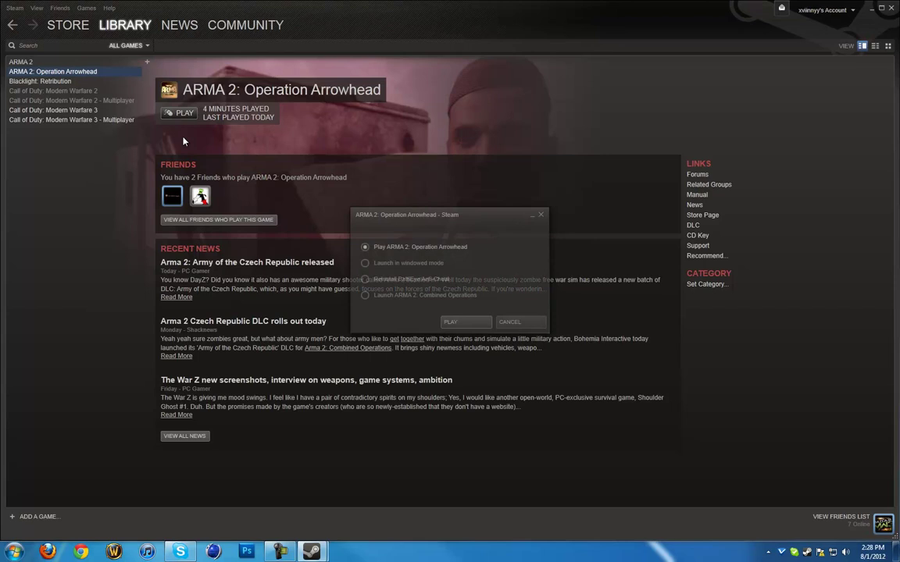
left_click(460, 326)
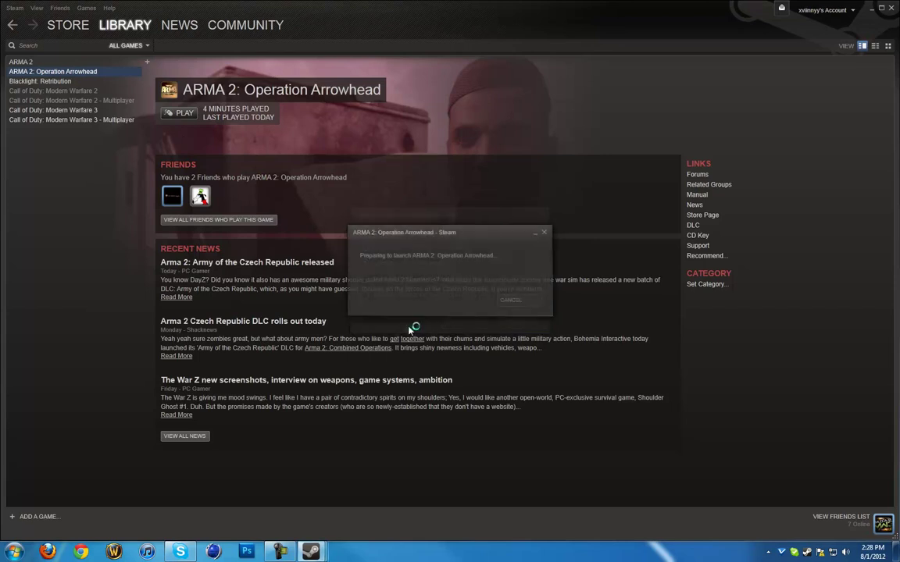
- Cancel the player profile selection, quit Operation Arrowhead, and close Steam
left_click(281, 552)
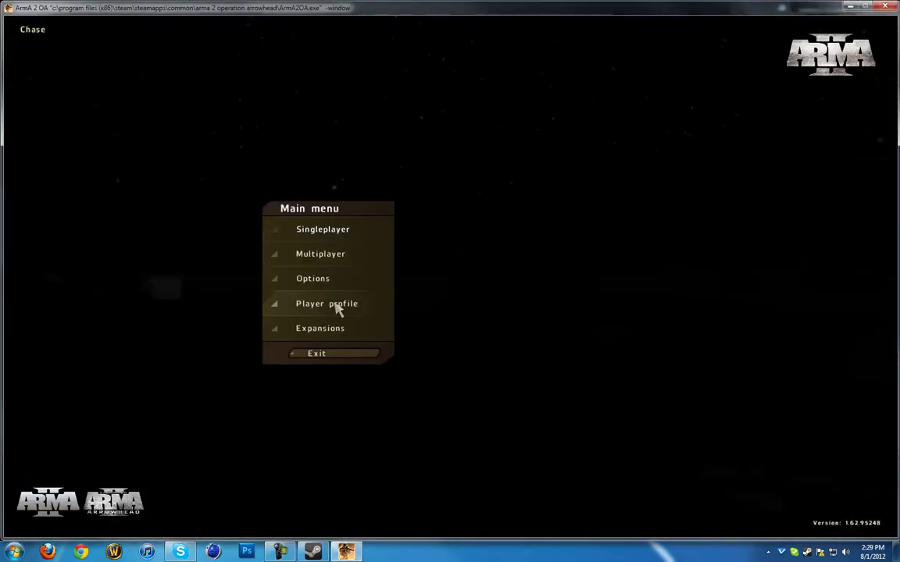
left_click(339, 307)
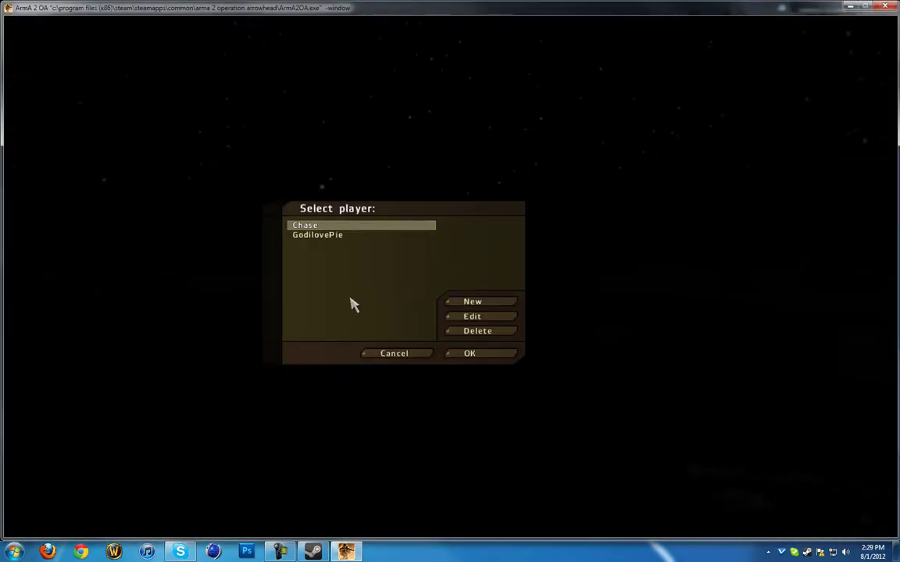
left_click(406, 356)
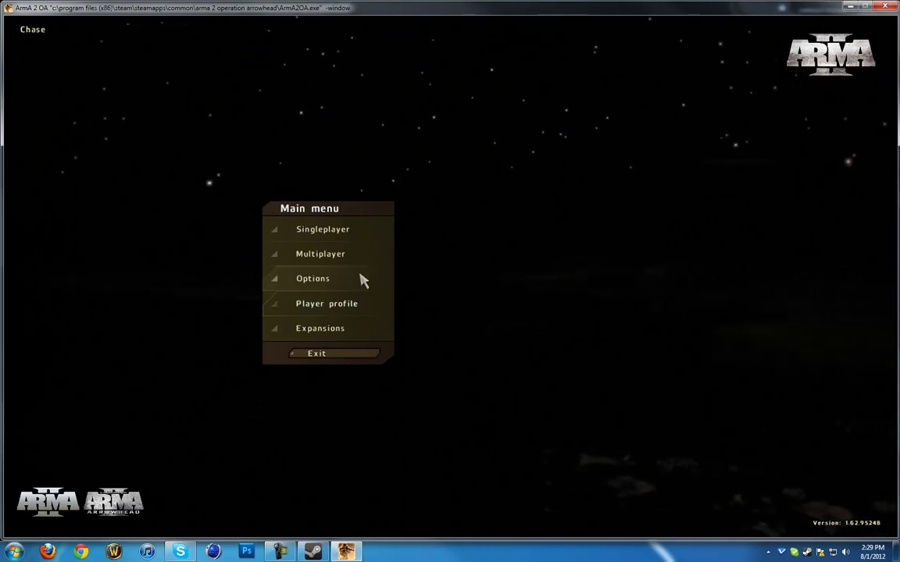
left_click(307, 356)
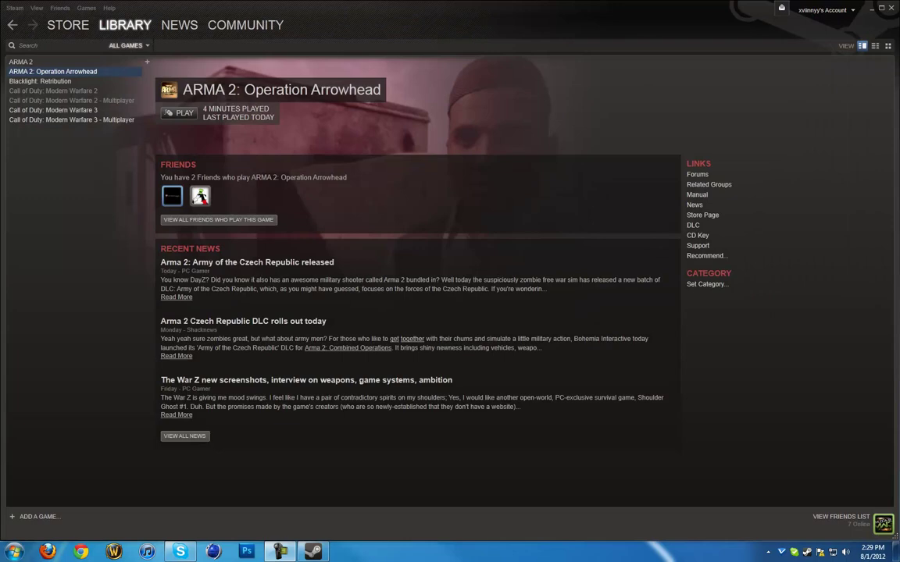
left_click(891, 9)
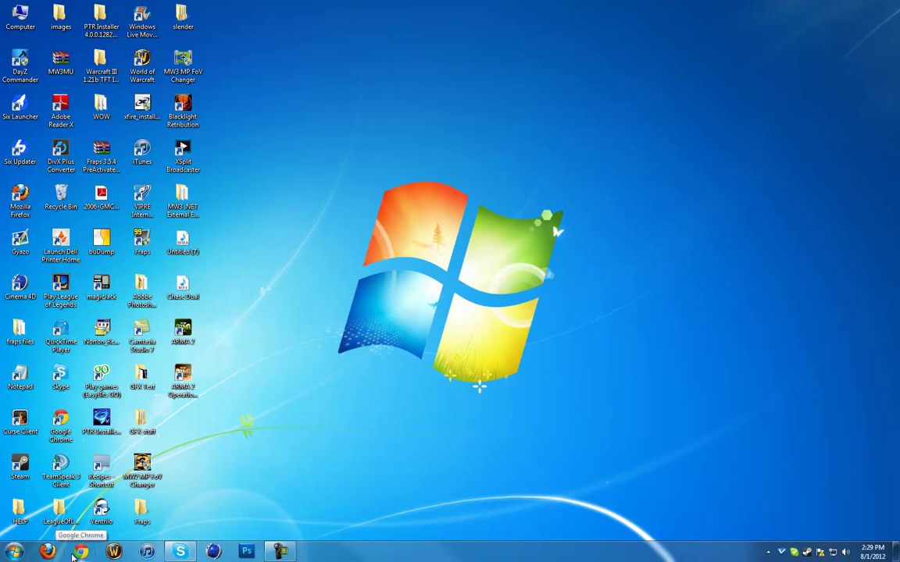
- Browse to C:\Program Files (x86)\Steam\steamapps\common\arma 2 operation arrowhead in Explorer
left_click(14, 553)
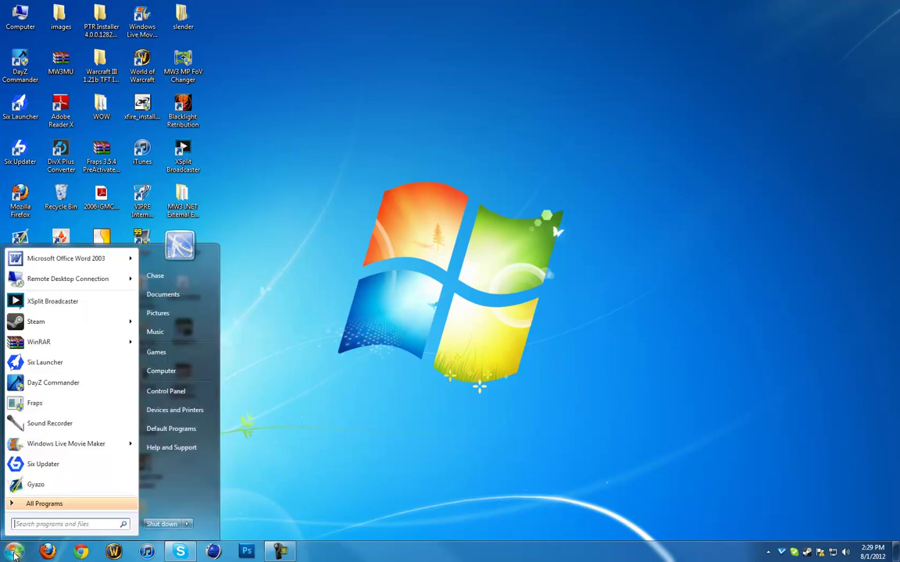
left_click(173, 372)
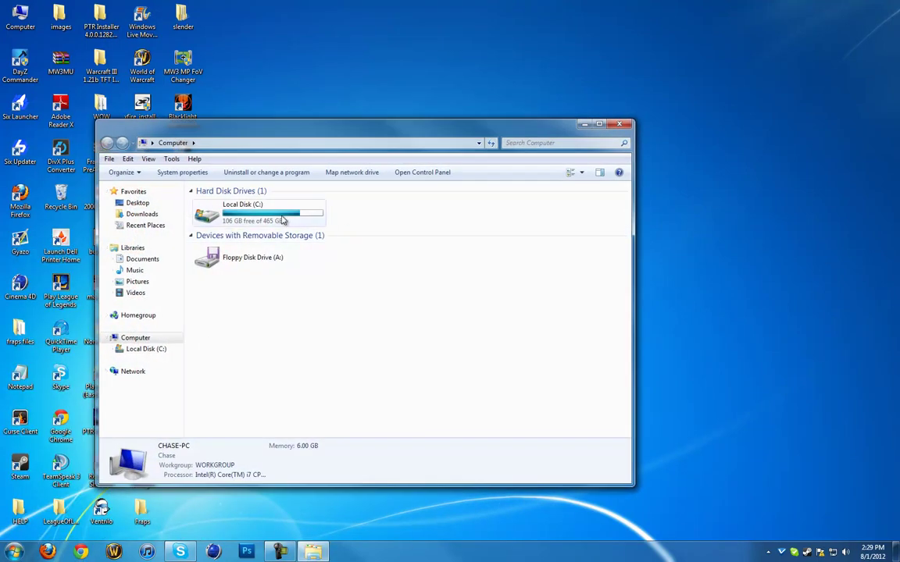
double_click(273, 223)
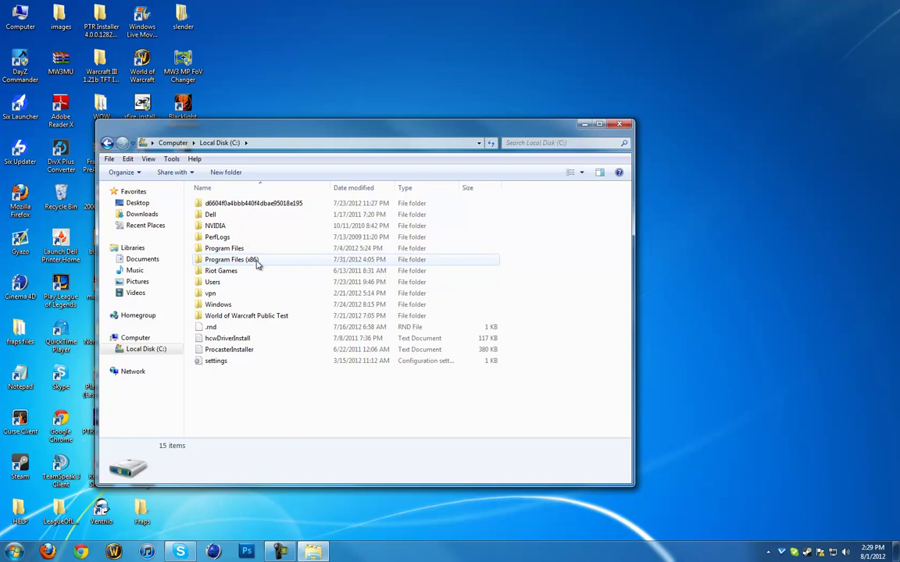
double_click(257, 265)
scroll(257, 265, "down", 18)
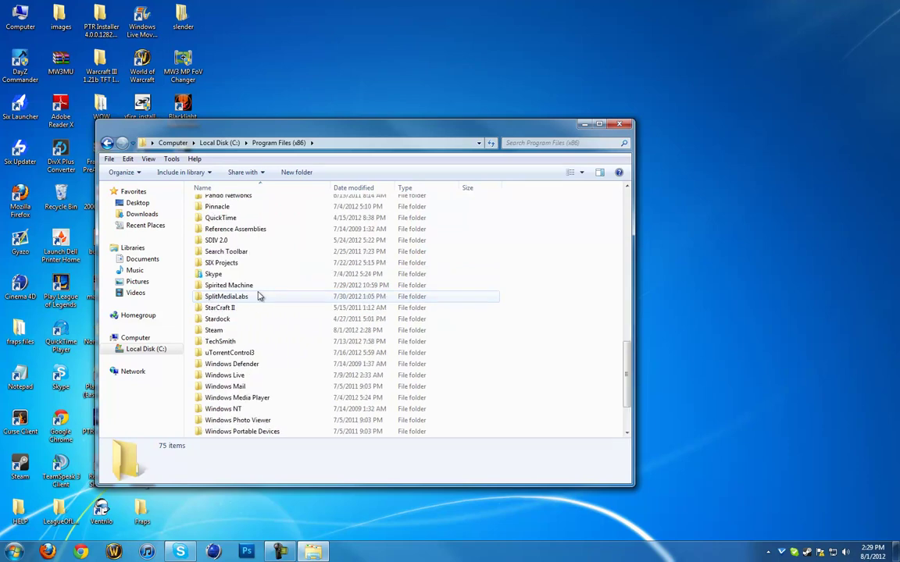
double_click(234, 263)
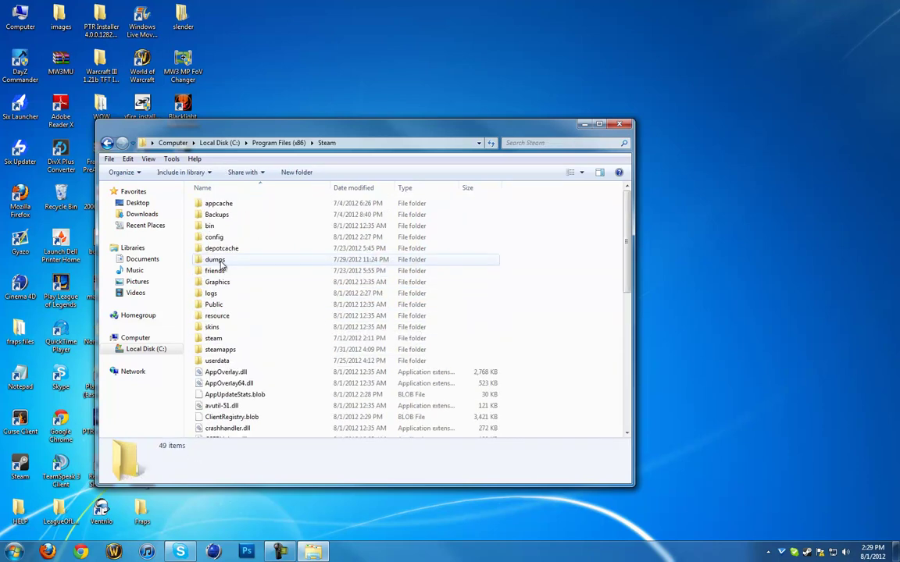
scroll(234, 273, "down", 2)
scroll(257, 274, "up", 2)
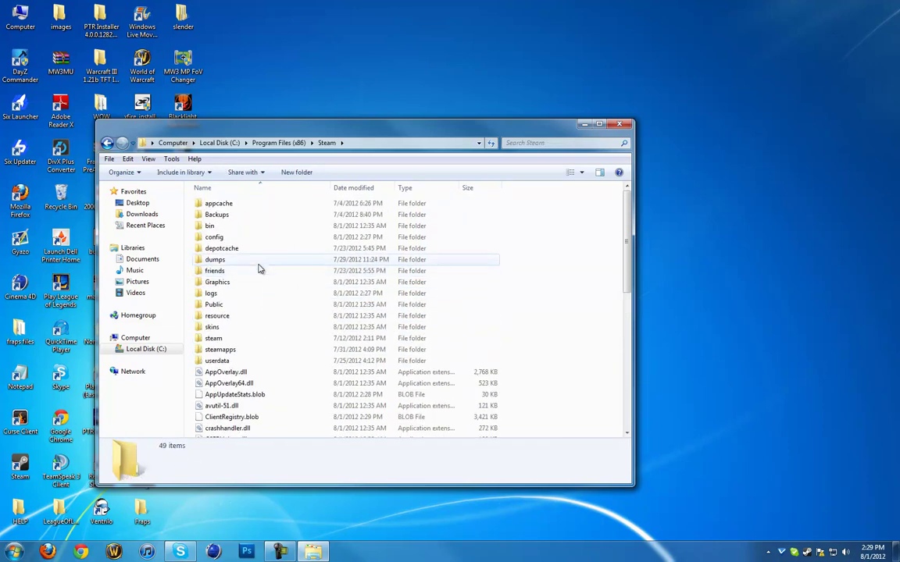
double_click(230, 351)
double_click(225, 204)
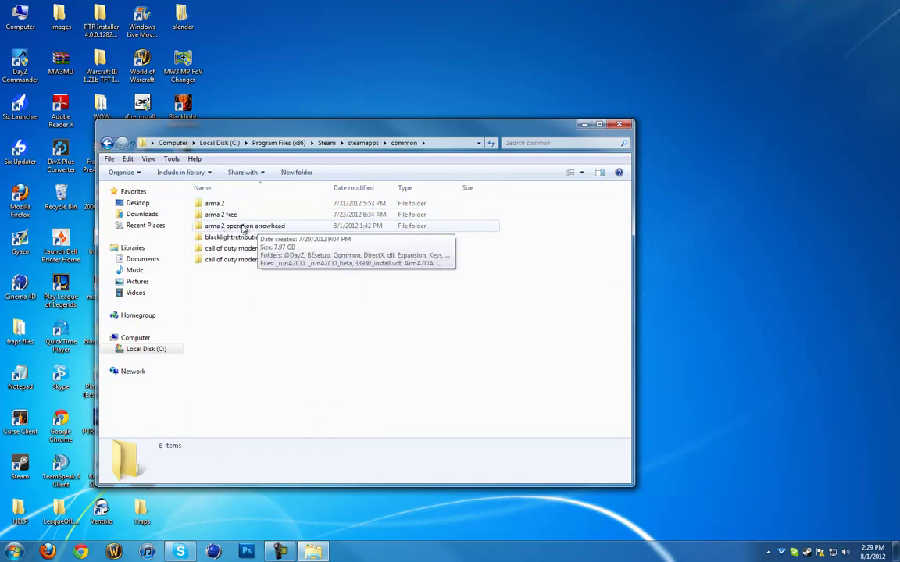
double_click(249, 227)
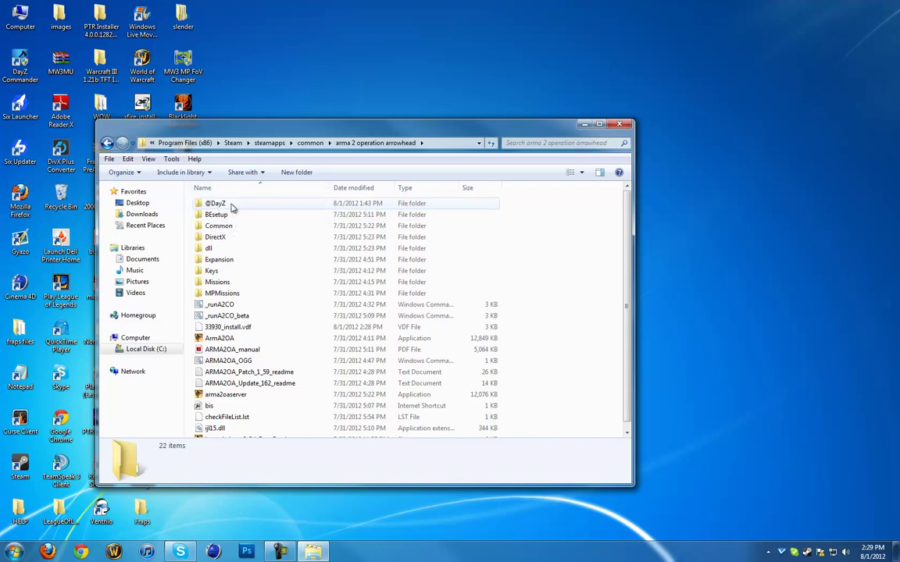
right_click(244, 204)
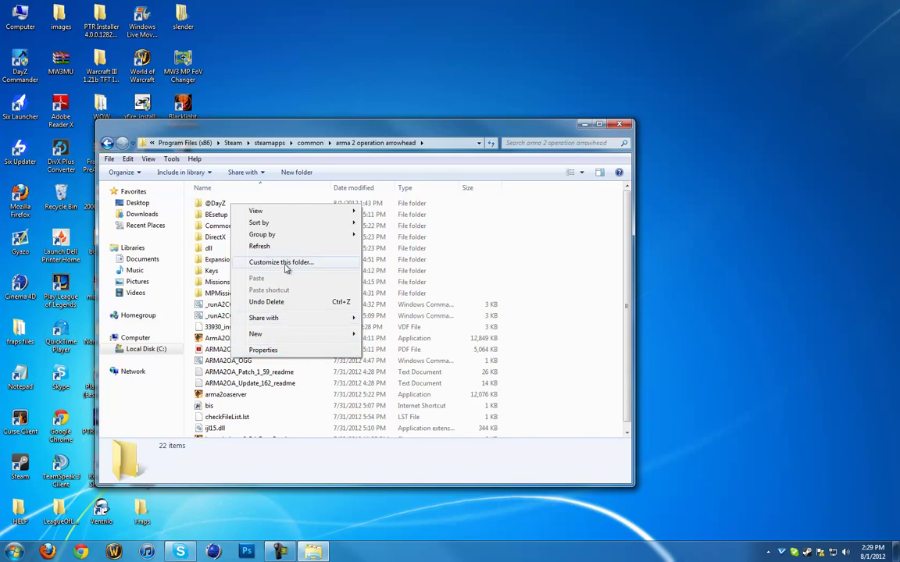
right_click(219, 205)
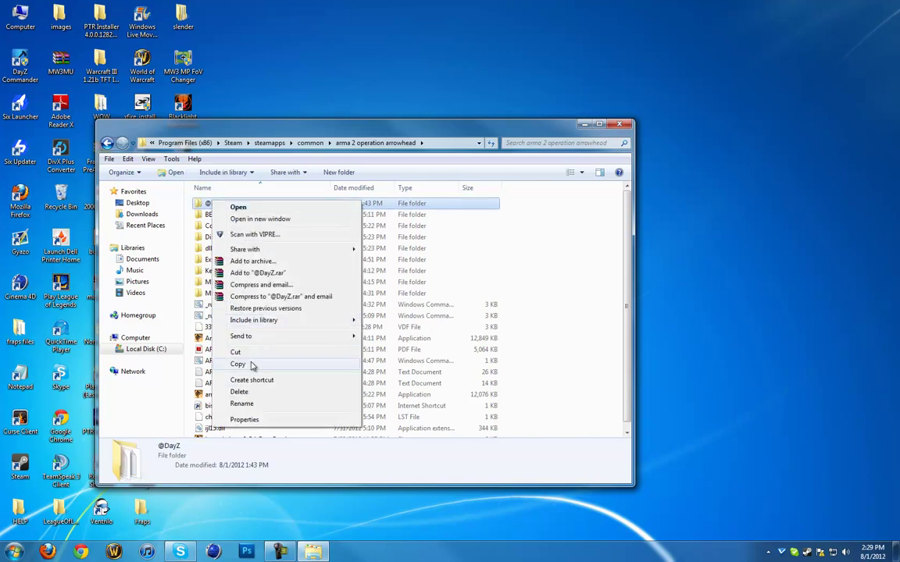
left_click(250, 391)
left_click(476, 315)
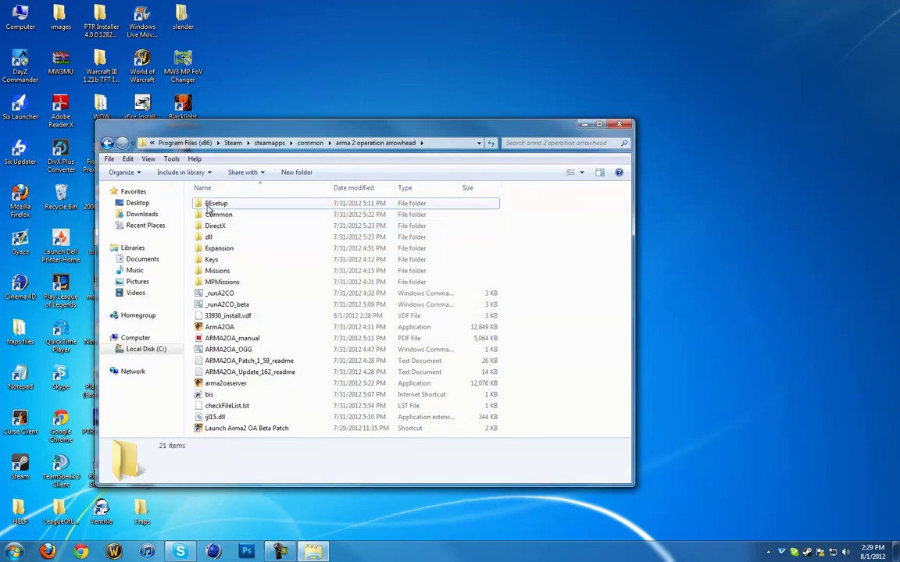
left_click(581, 124)
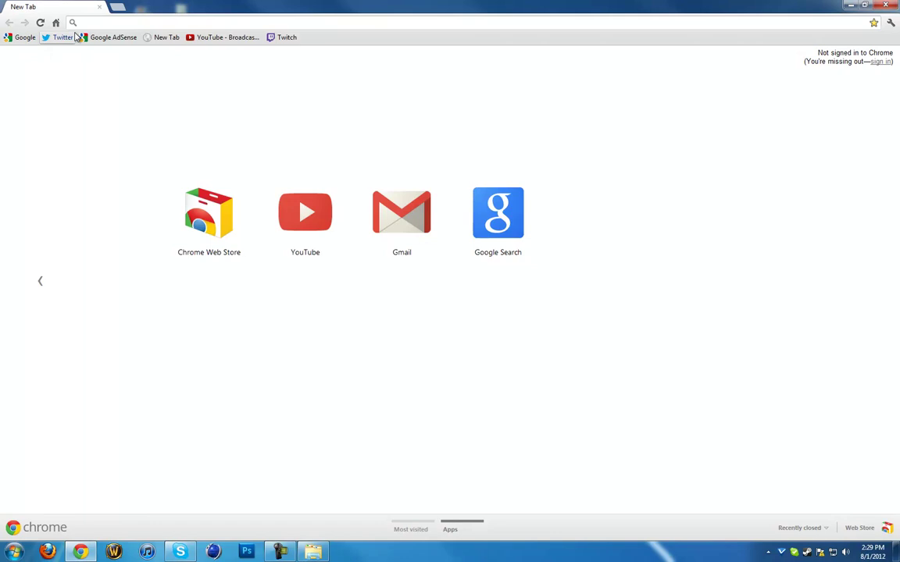
- Go to dayzmod.com's download page and open the Six Updater Suite (Recommended) instructions
type("dayzmod.com")
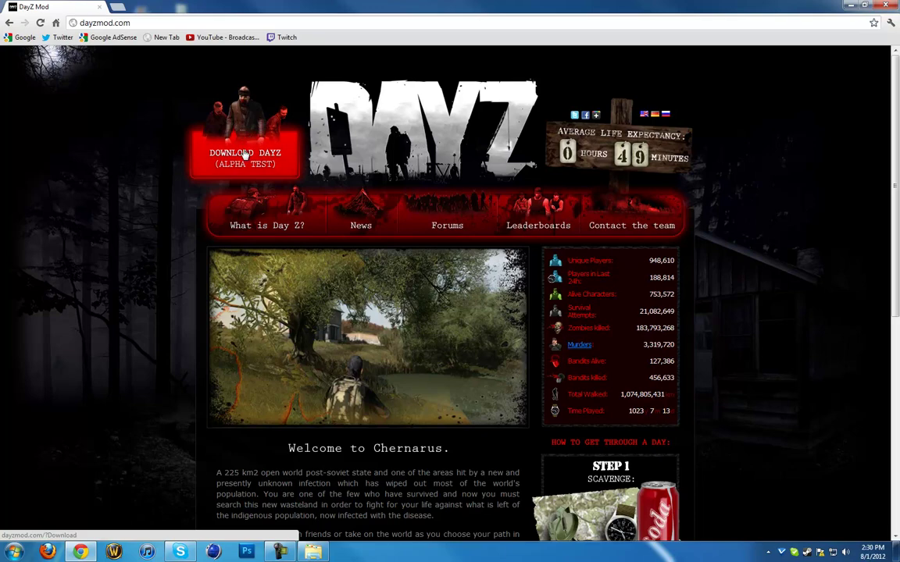
left_click(242, 155)
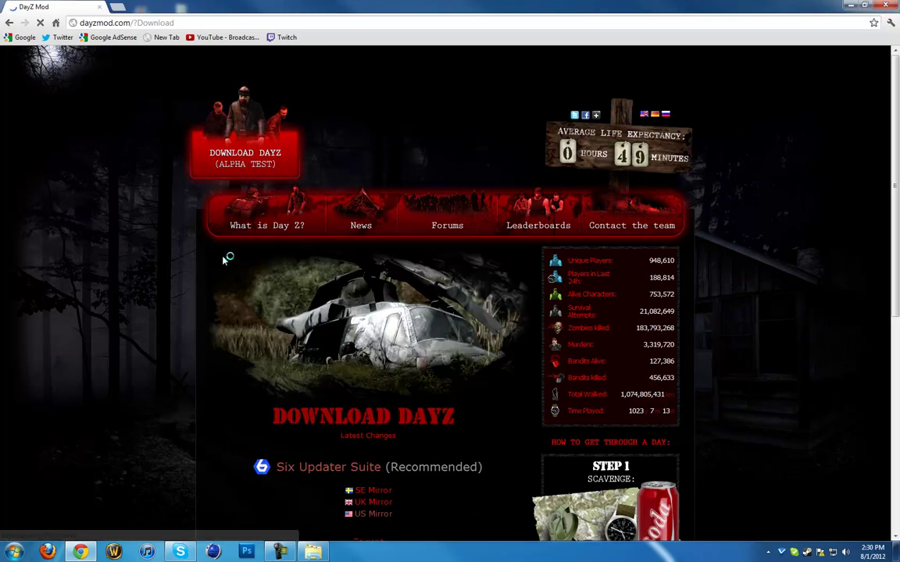
scroll(351, 343, "down", 3)
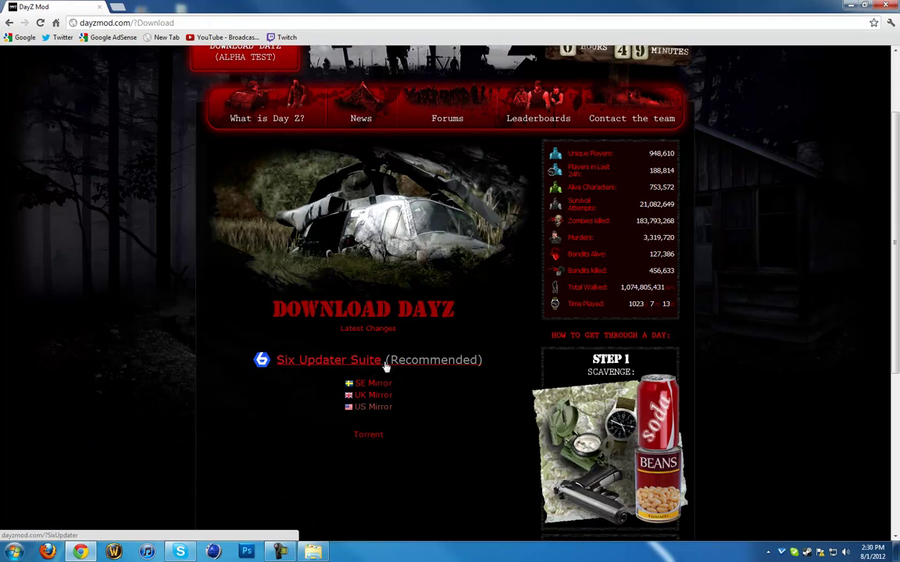
left_click(368, 366)
scroll(369, 363, "down", 3)
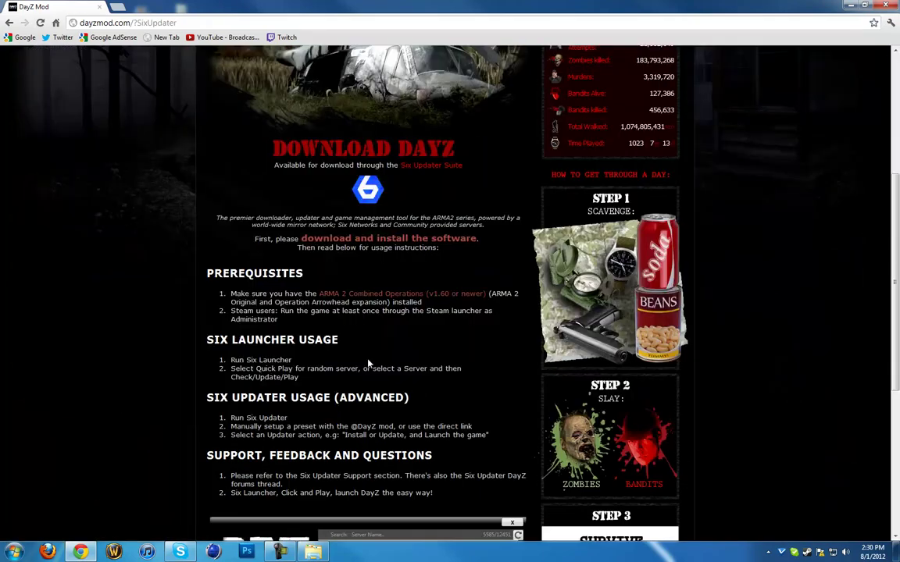
mouse_move(301, 239)
left_mouse_down()
mouse_move(480, 229)
mouse_move(479, 237)
left_mouse_up()
- Download Six Updater v2.9.7pre from six-updater.net, then close that tab and minimize Chrome
left_click(395, 239)
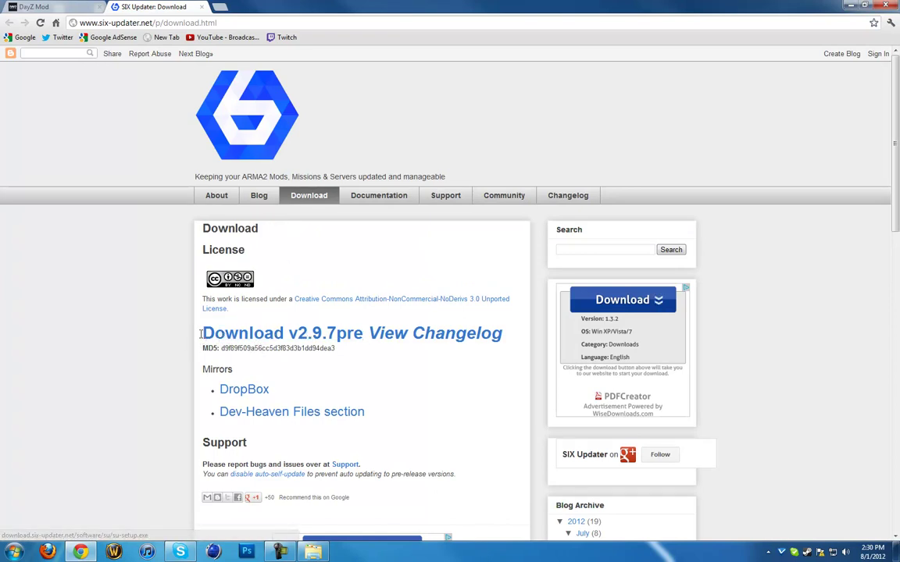
left_click_drag(201, 333, 367, 333)
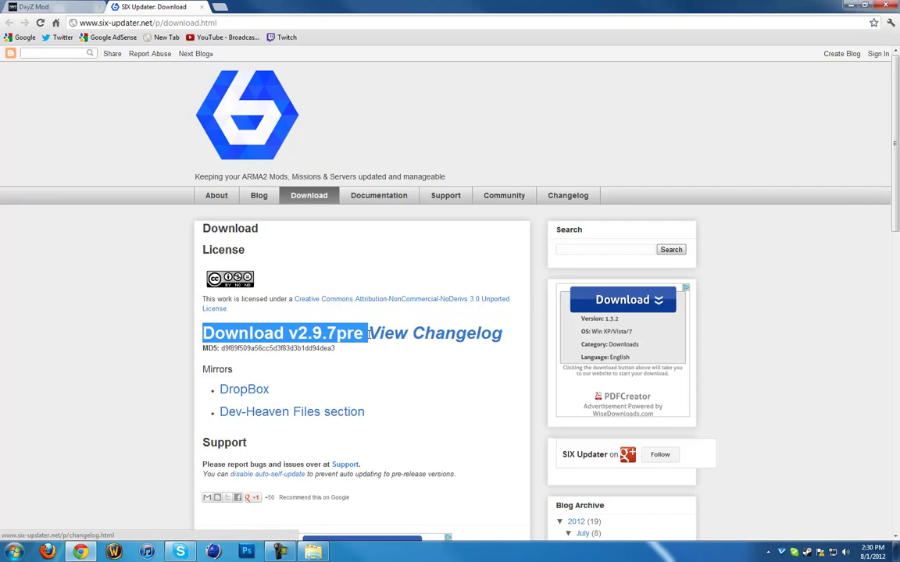
left_click(247, 342)
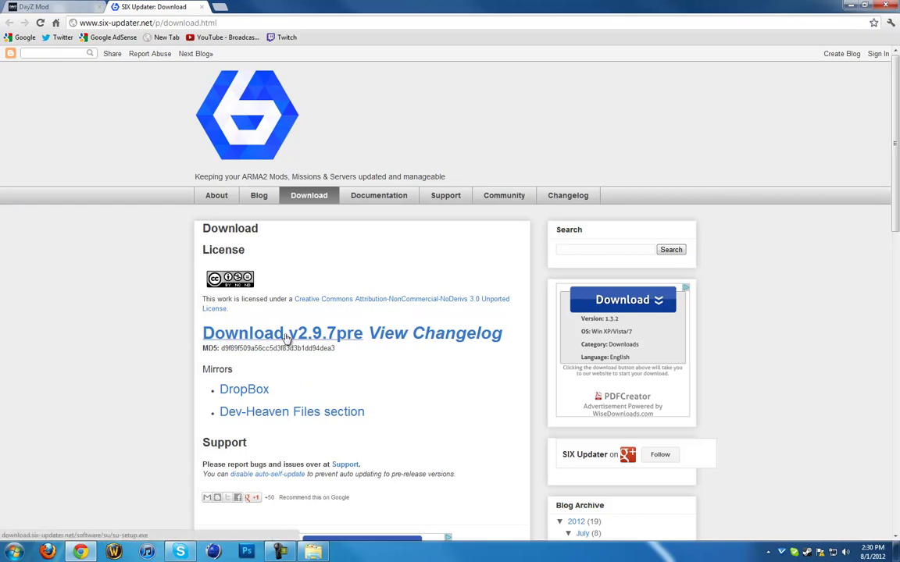
left_click(201, 6)
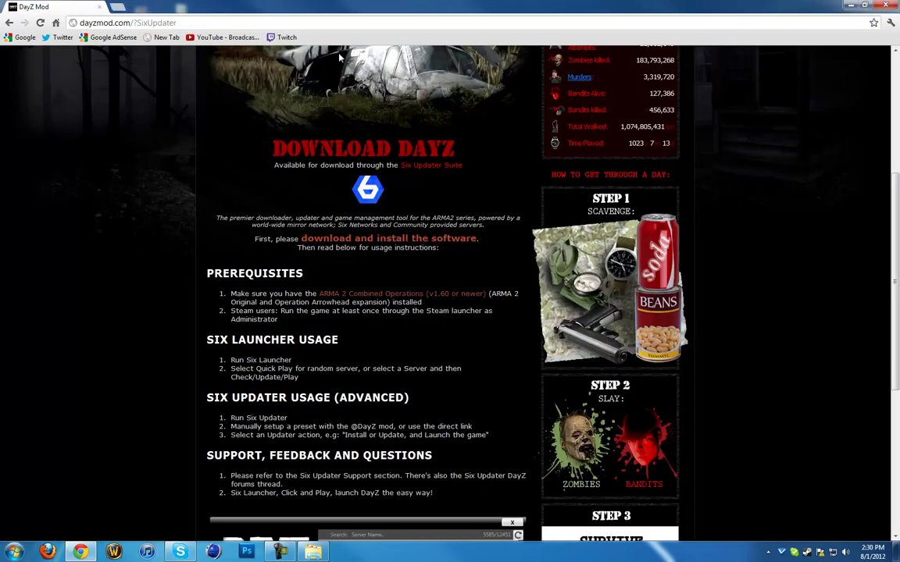
left_click(850, 5)
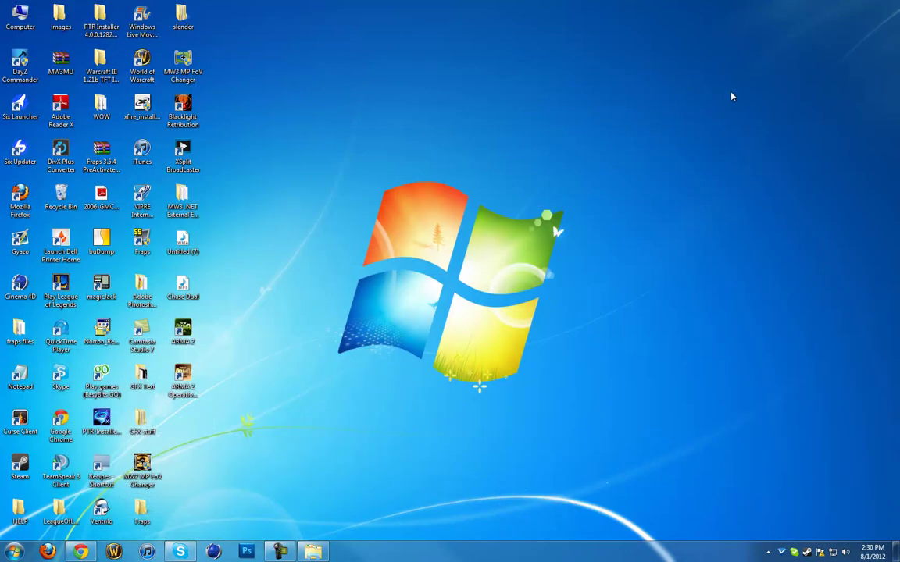
- Search the Start menu for 'six launc', start Six Launcher, and minimize the game folder window
left_click(19, 107)
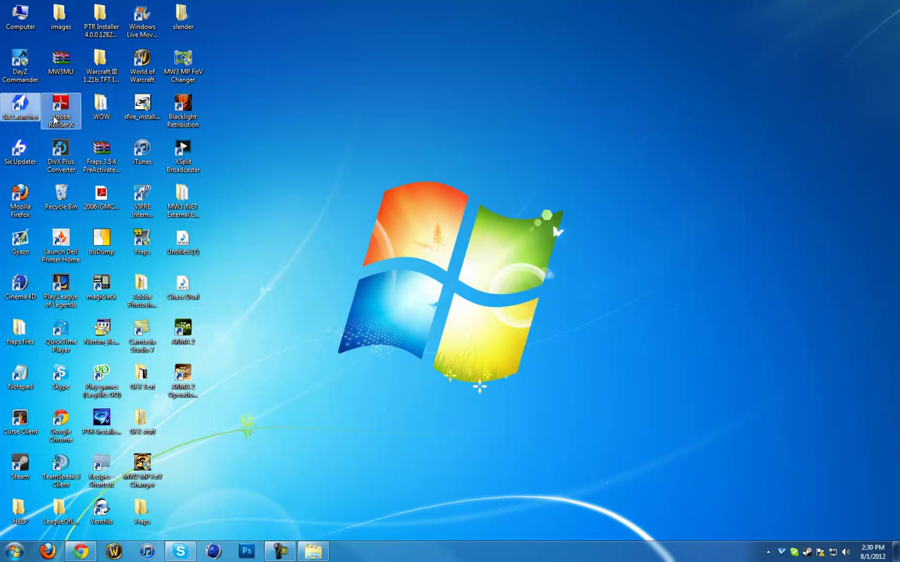
left_click(13, 553)
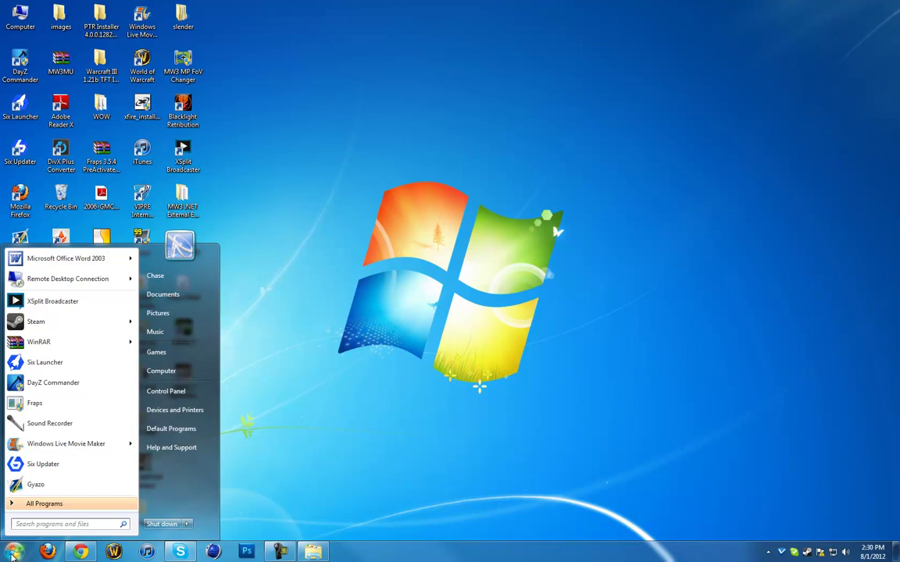
type("si")
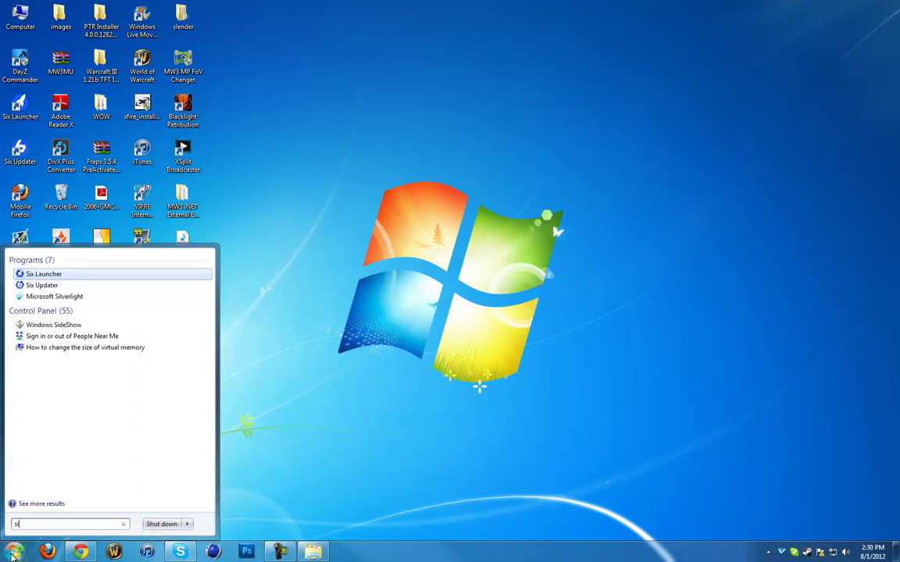
type("x launcher")
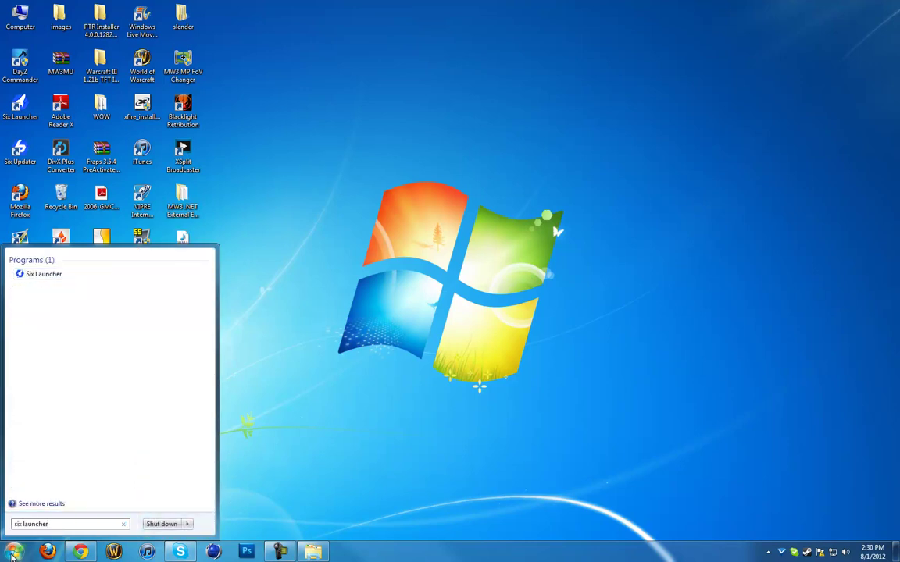
left_click(47, 275)
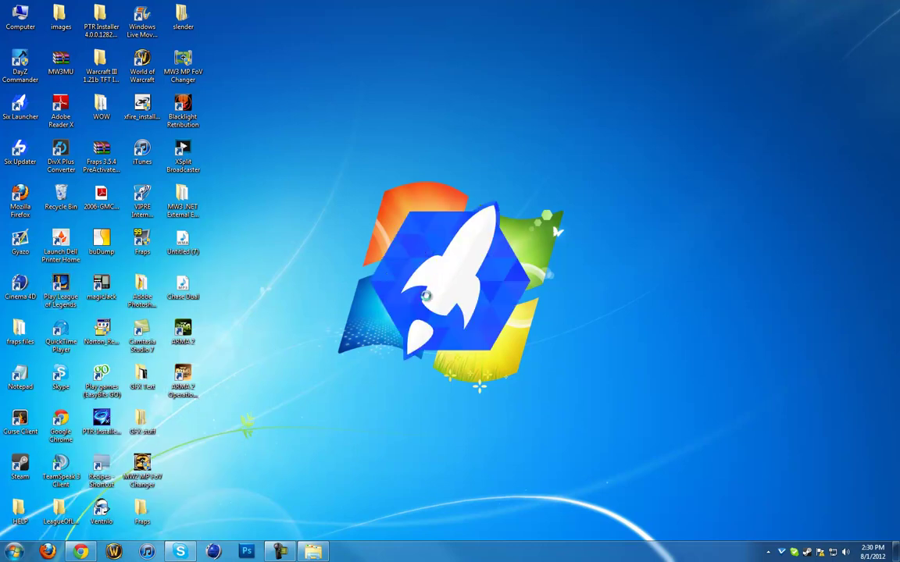
left_click(313, 552)
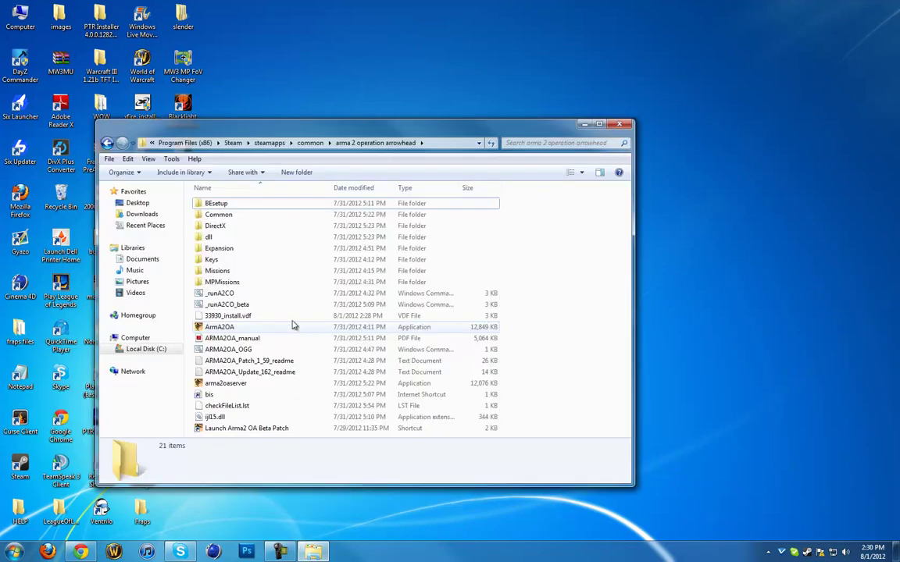
left_click(585, 126)
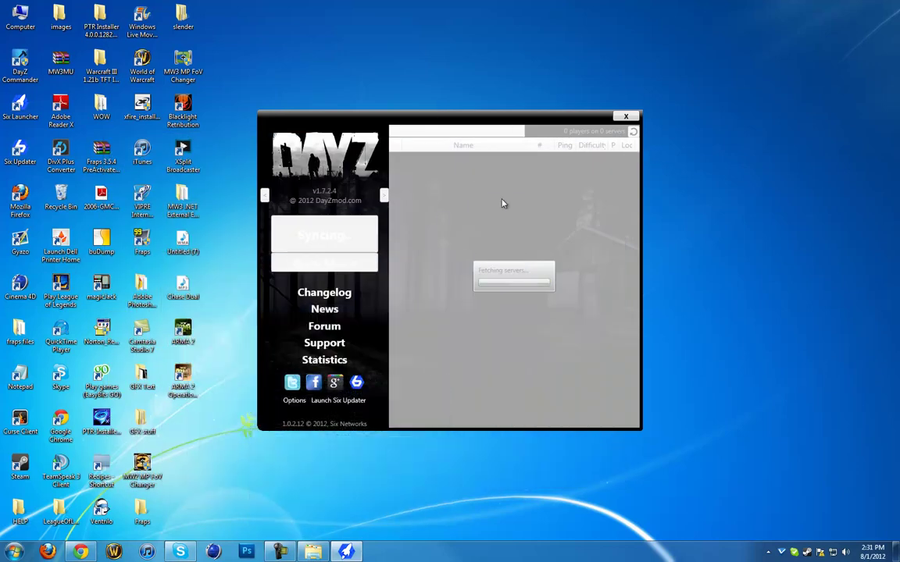
- Widen and reposition the launcher, sort the servers by Ping, and start the DayZ install
left_click_drag(642, 178, 843, 180)
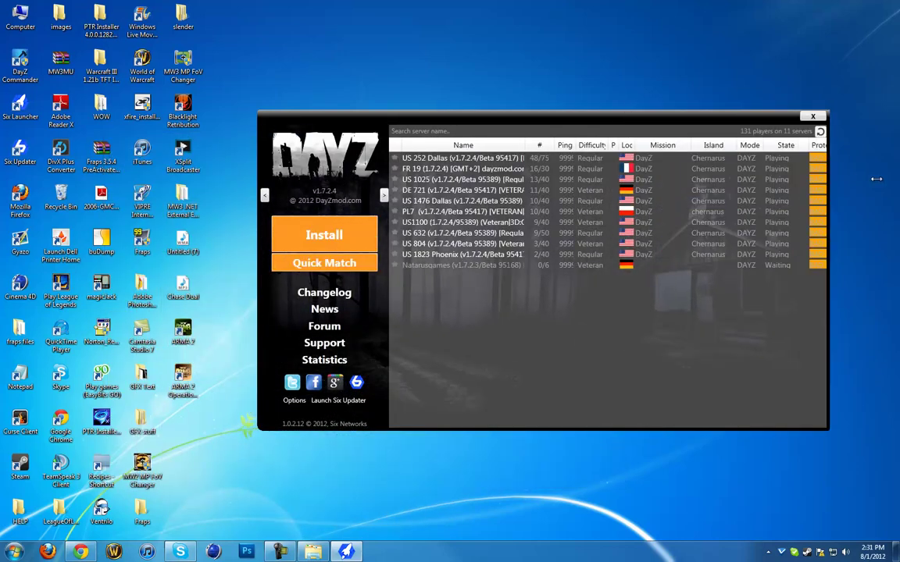
left_click_drag(742, 123, 621, 132)
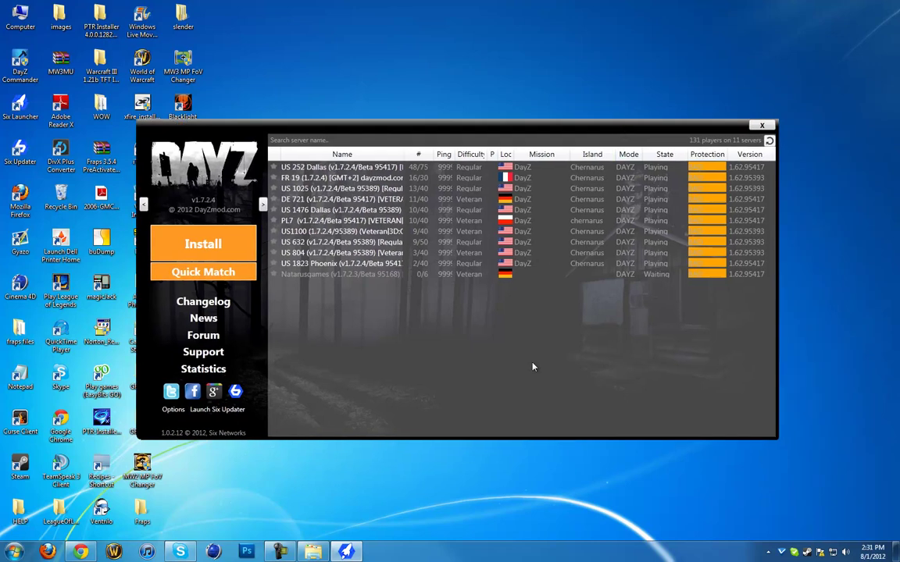
left_click(445, 154)
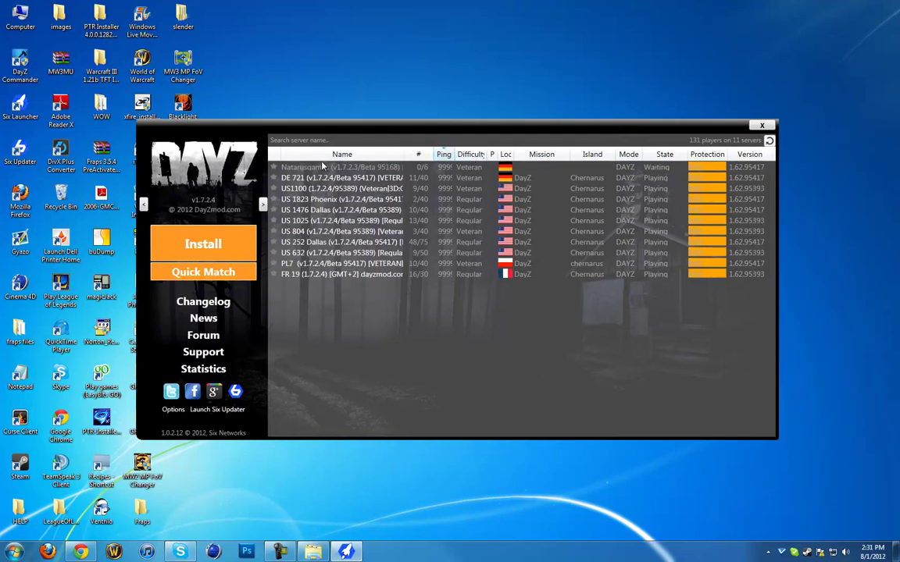
left_click_drag(274, 126, 287, 121)
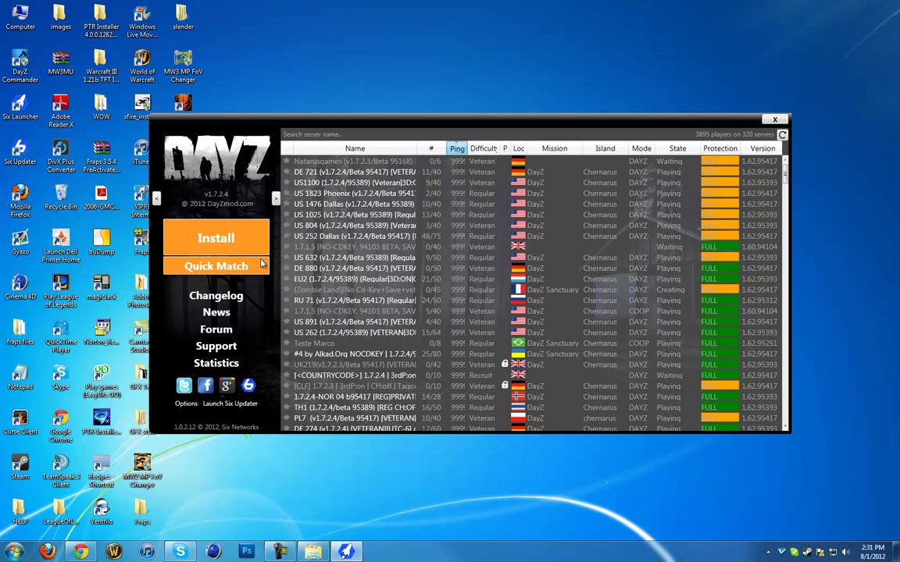
left_click(202, 249)
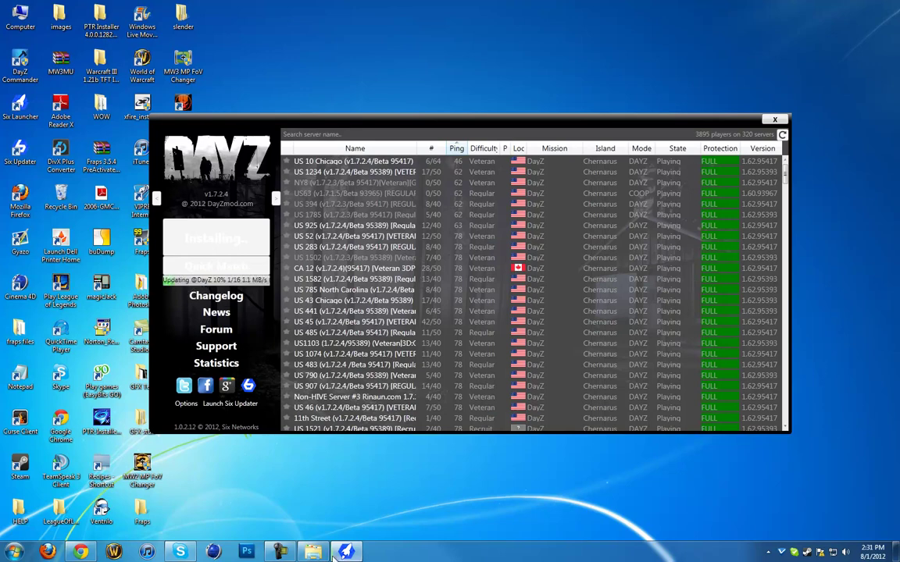
left_click(313, 553)
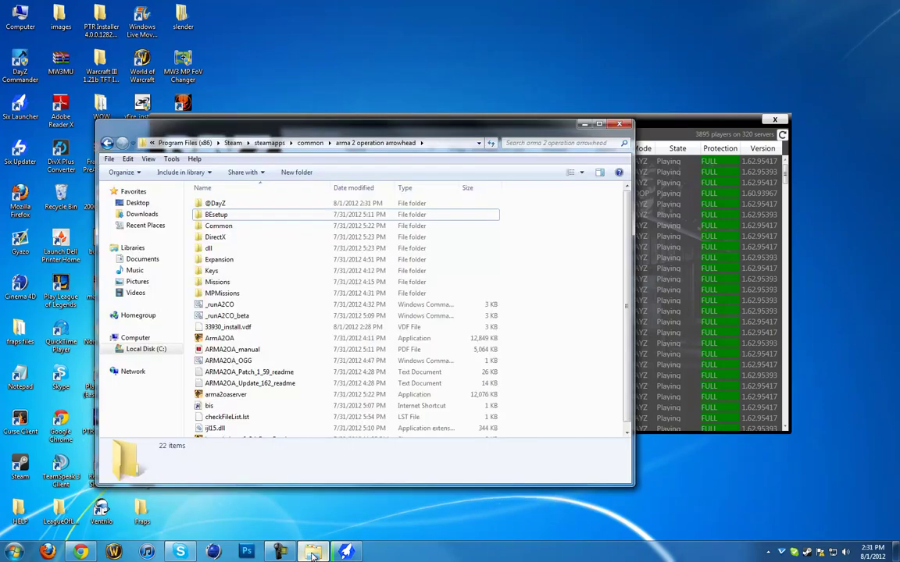
left_click(227, 205)
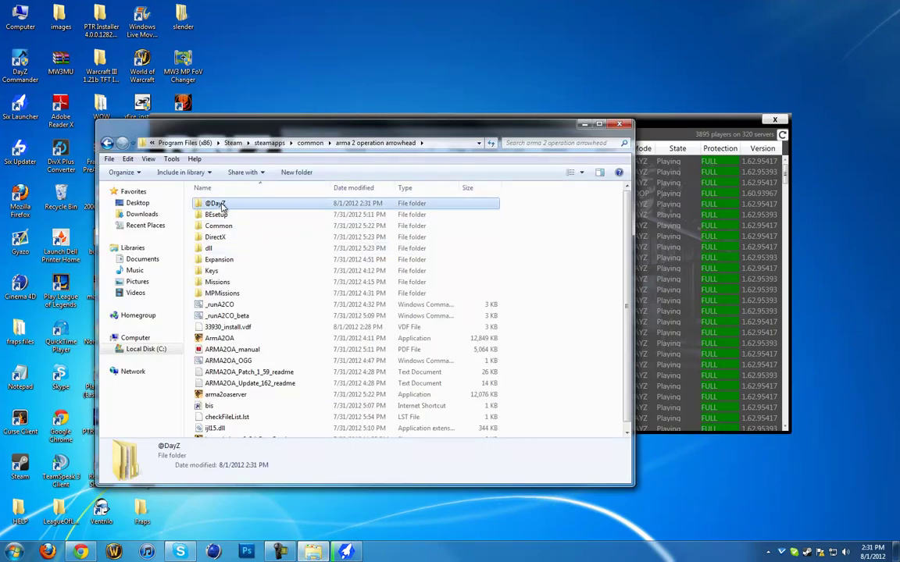
left_click(586, 123)
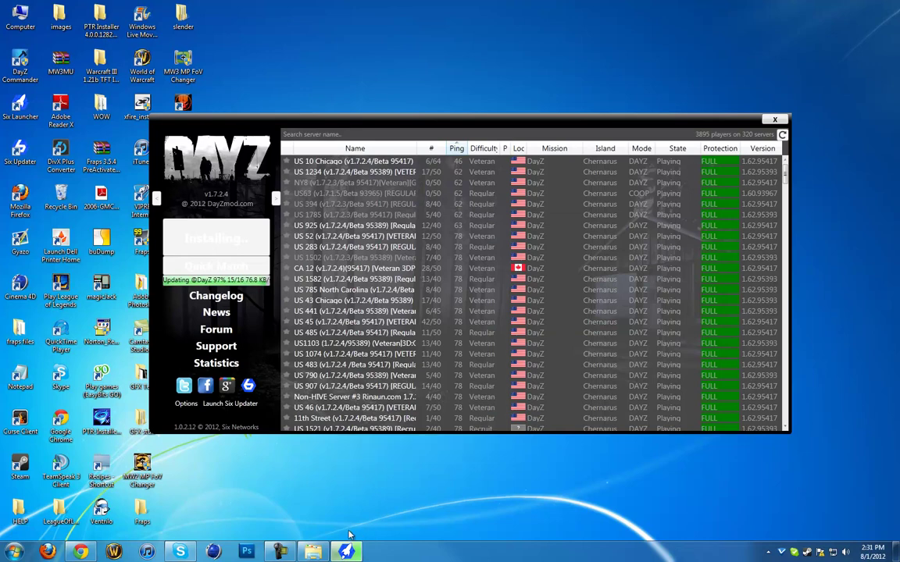
mouse_move(318, 553)
mouse_move(284, 554)
left_click(291, 499)
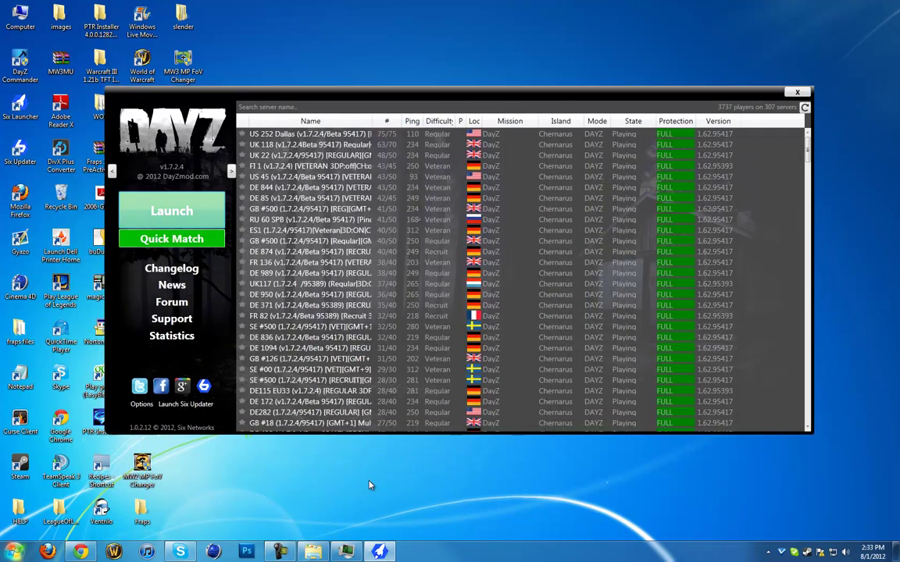
mouse_move(274, 557)
left_click(273, 500)
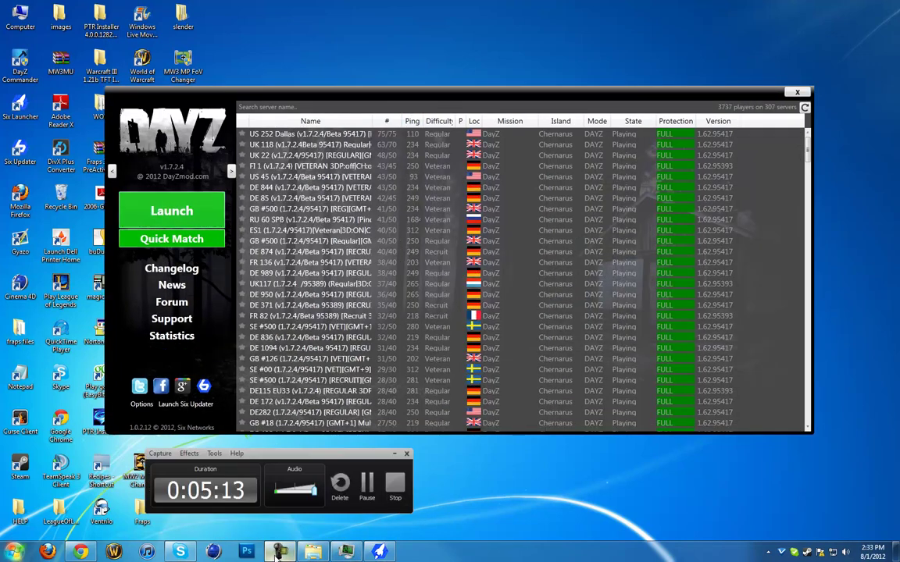
left_click(387, 403)
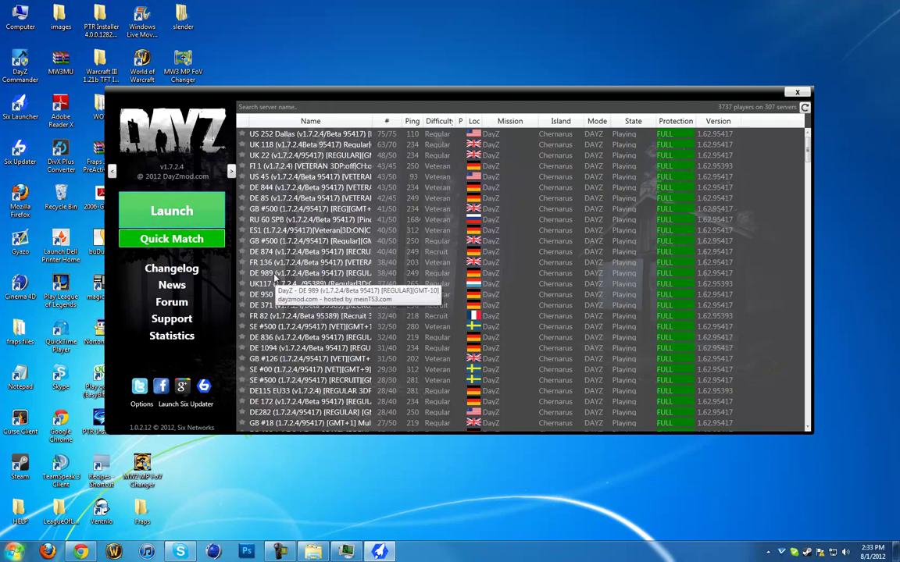
left_click(342, 552)
mouse_move(289, 37)
left_mouse_down()
mouse_move(271, 73)
mouse_move(286, 76)
left_mouse_up()
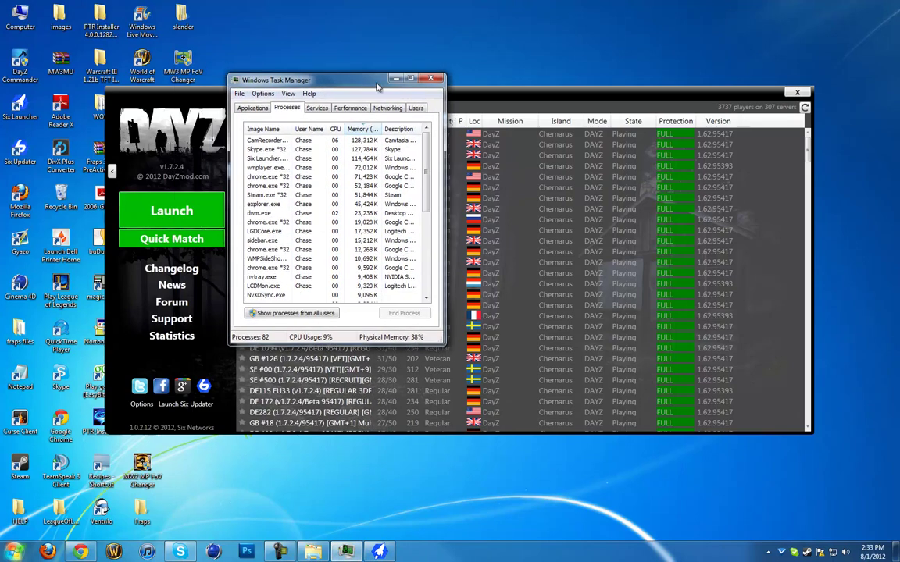
left_click(356, 71)
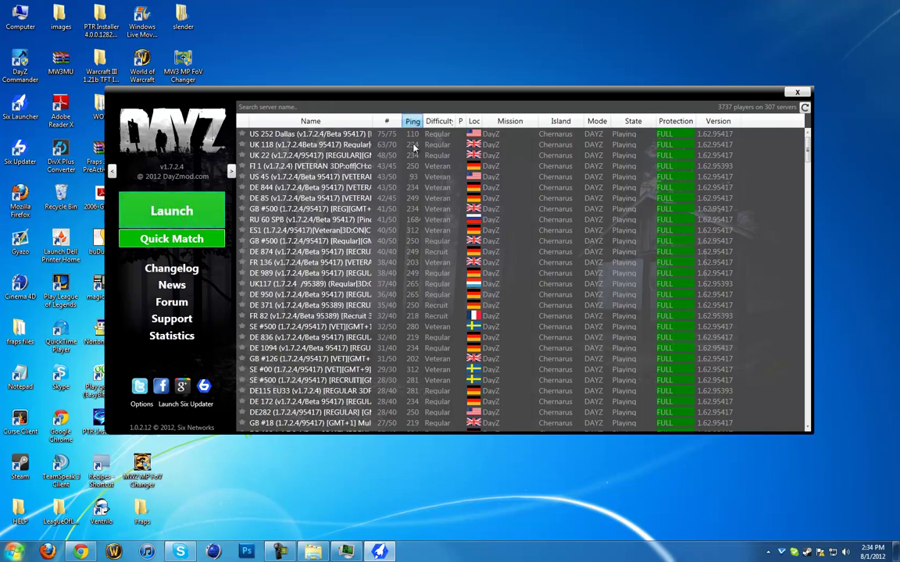
- Sort the server list by ping ascending and select the 47 ms US 10 Chicago server
left_click(412, 121)
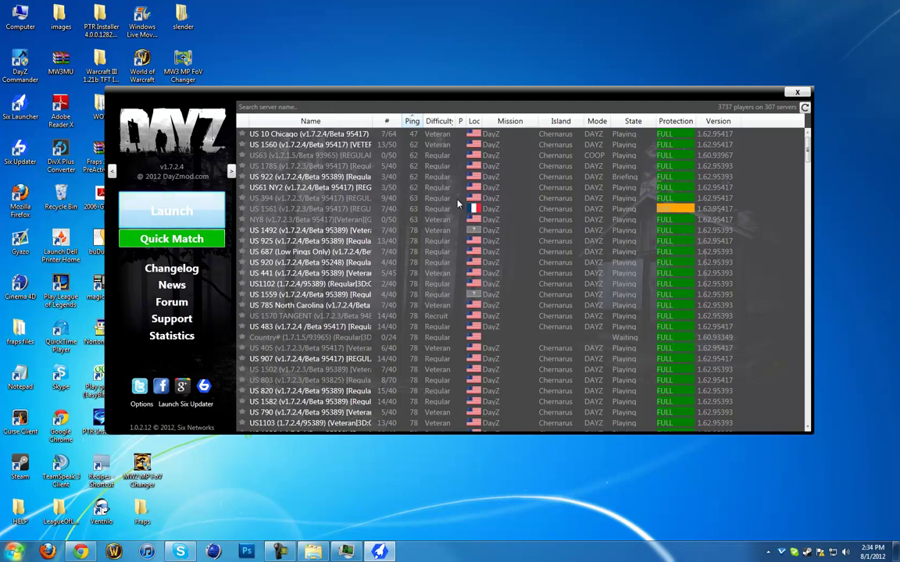
left_click(412, 135)
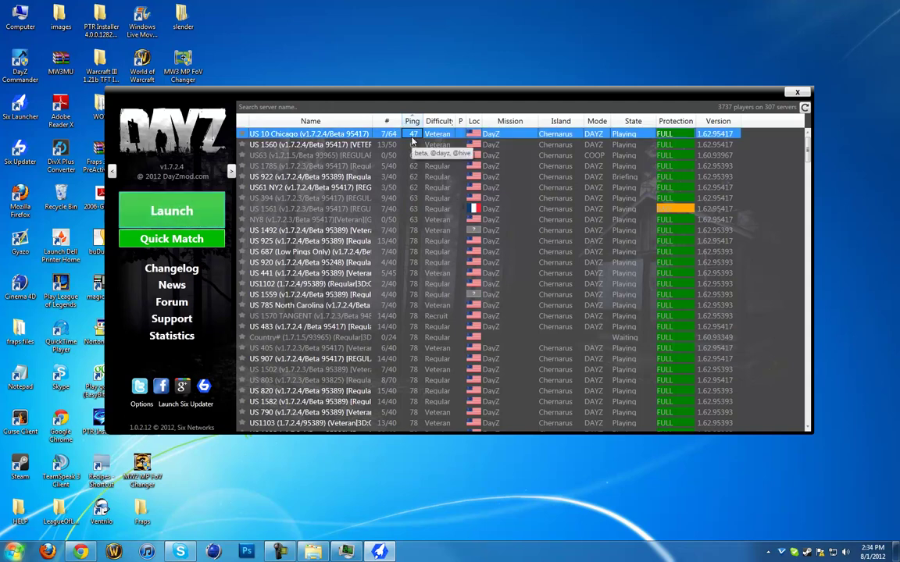
left_click(270, 145)
- Browse further down the sorted list, selecting the US 1560 and then US 1785 servers
key("Up")
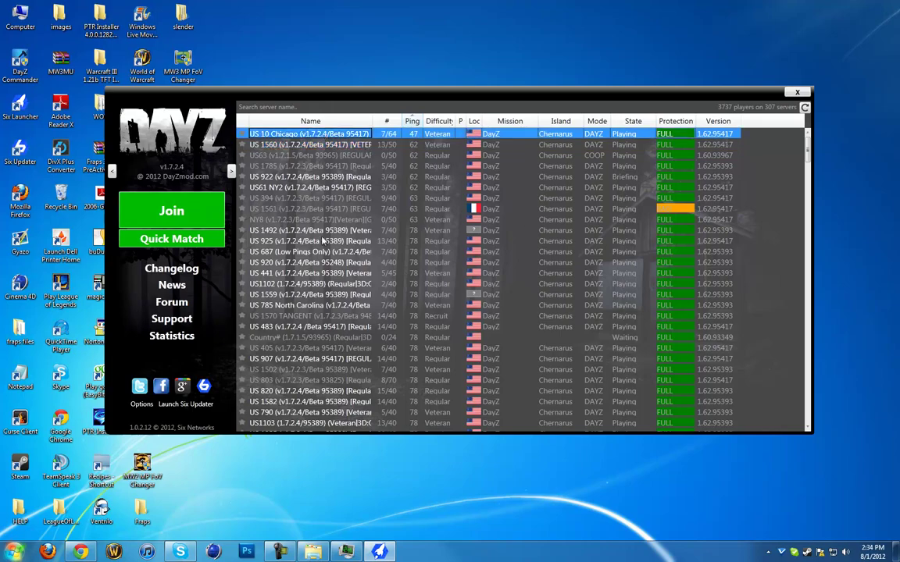
scroll(589, 278, "down", 8)
mouse_move(808, 170)
left_mouse_down()
mouse_move(810, 359)
mouse_move(818, 139)
left_mouse_up()
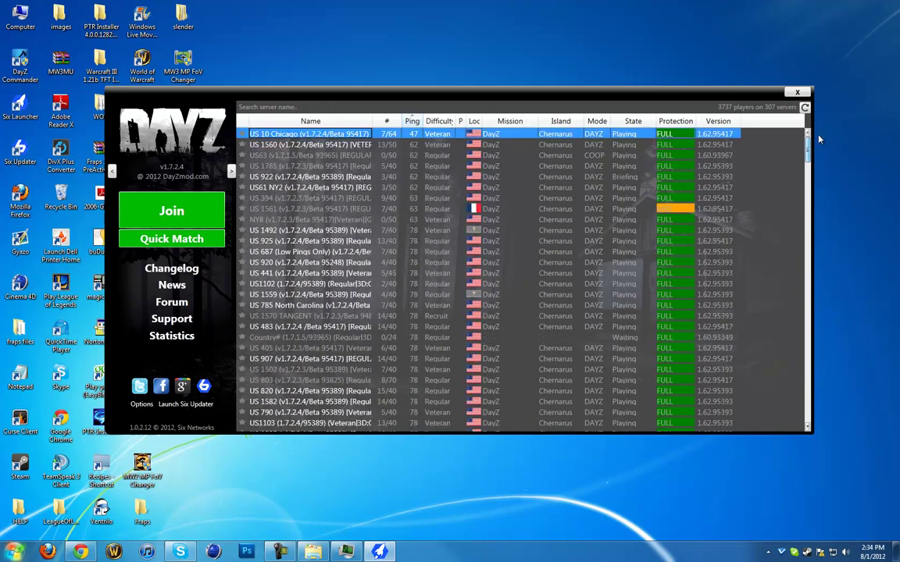
left_click(473, 146)
left_click(475, 167)
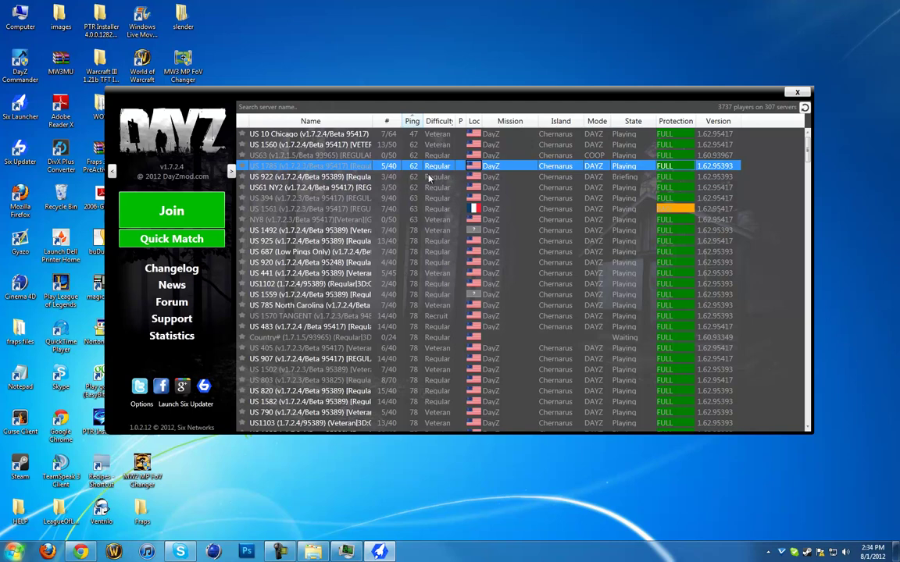
- Reselect the 47 ms US 10 Chicago server, move the launcher window lower, and stop the recorder
left_click(320, 135)
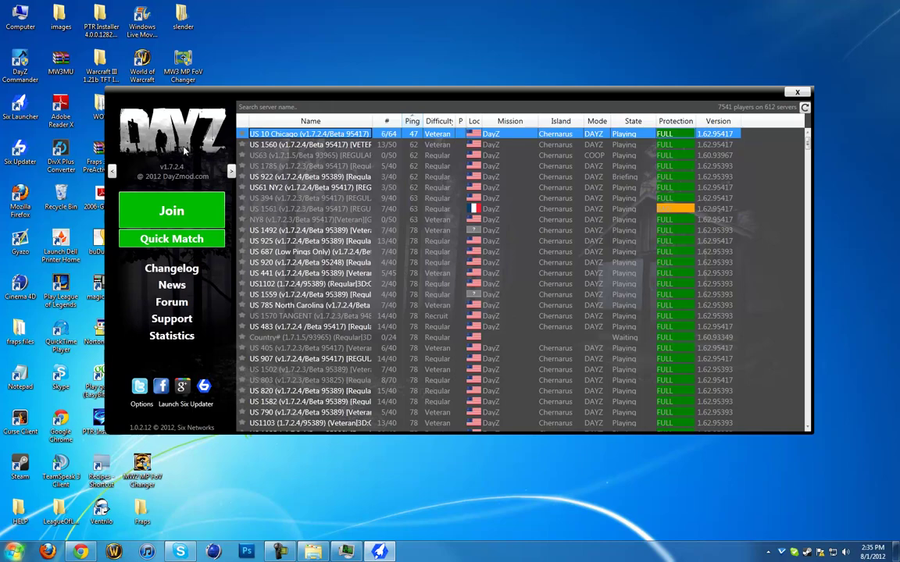
mouse_move(170, 99)
left_mouse_down()
mouse_move(70, 22)
mouse_move(118, 70)
mouse_move(139, 119)
mouse_move(237, 91)
left_mouse_up()
mouse_move(250, 33)
left_mouse_down()
mouse_move(253, 24)
mouse_move(193, 114)
mouse_move(258, 125)
mouse_move(243, 125)
left_mouse_up()
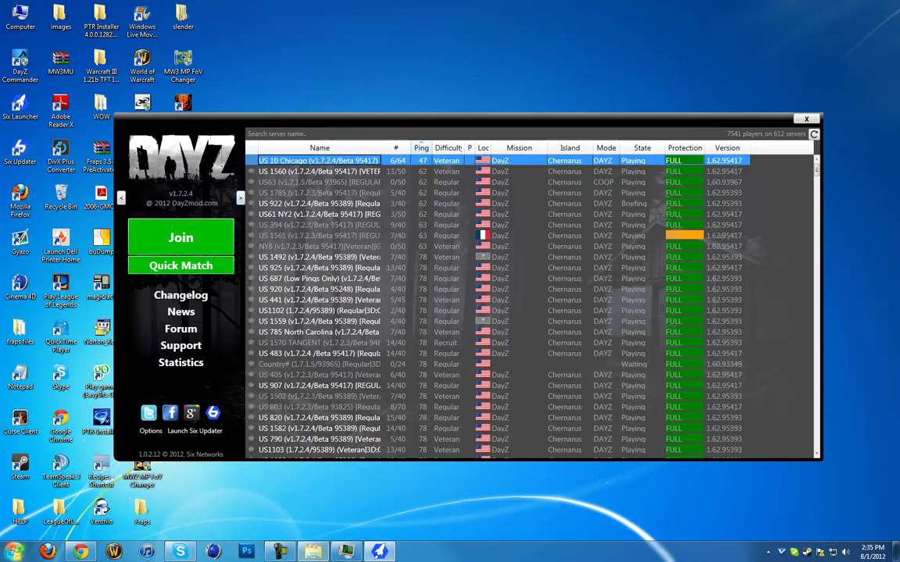
left_click(287, 553)
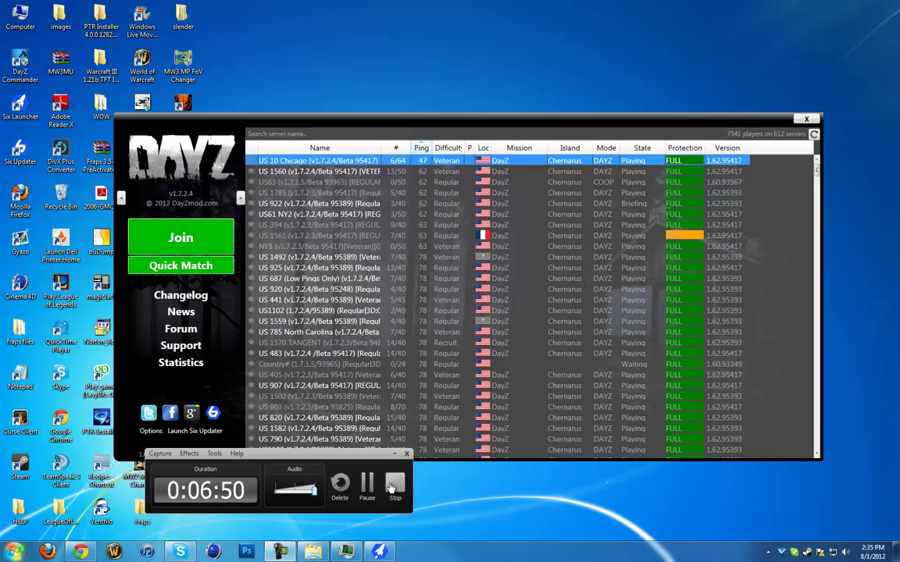